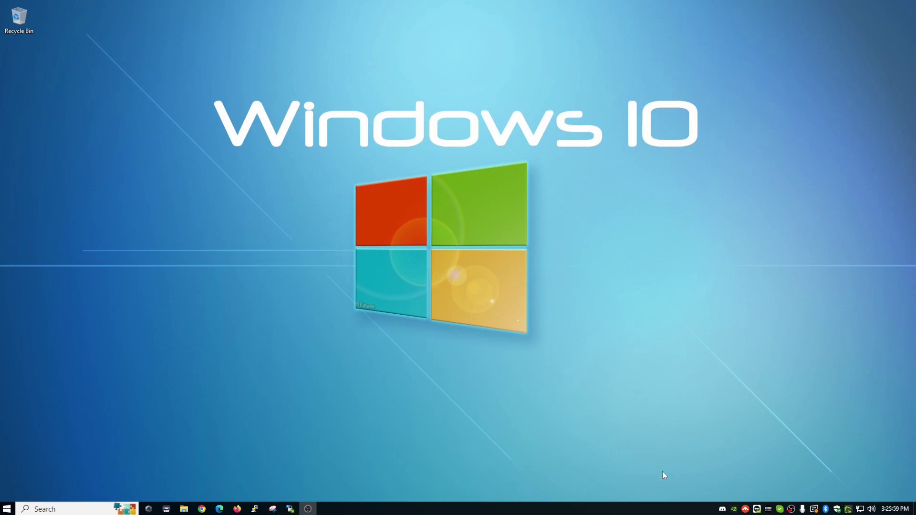
Step: Quit the Discord, Skype and Greenshot background apps running in the system tray
right_click(723, 509)
click(734, 496)
right_click(780, 509)
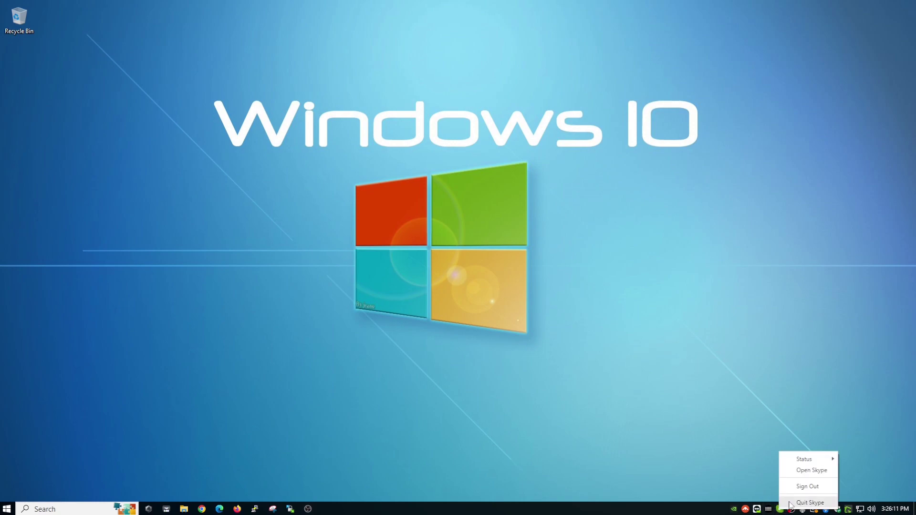
click(792, 502)
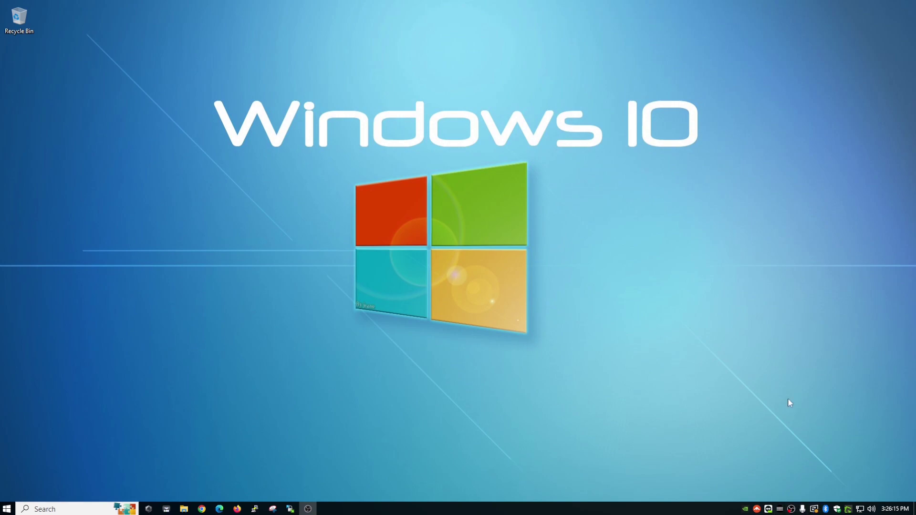
right_click(848, 511)
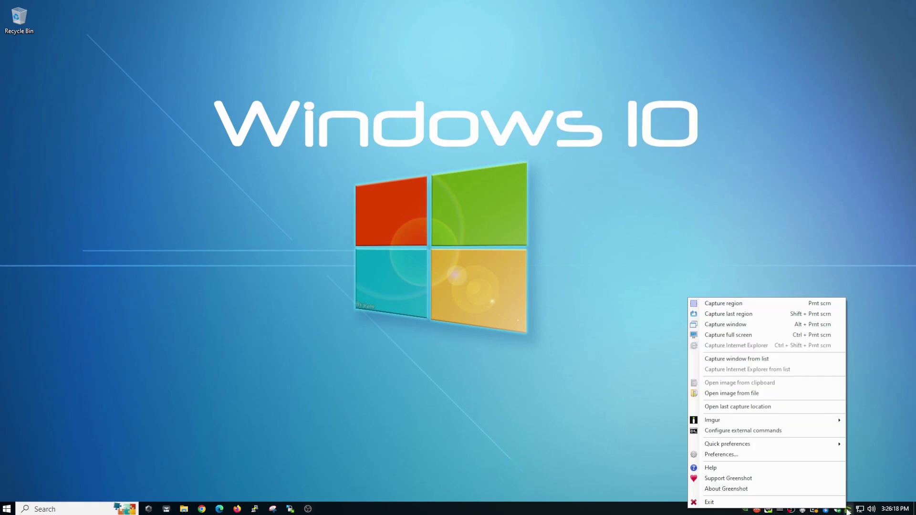
click(800, 503)
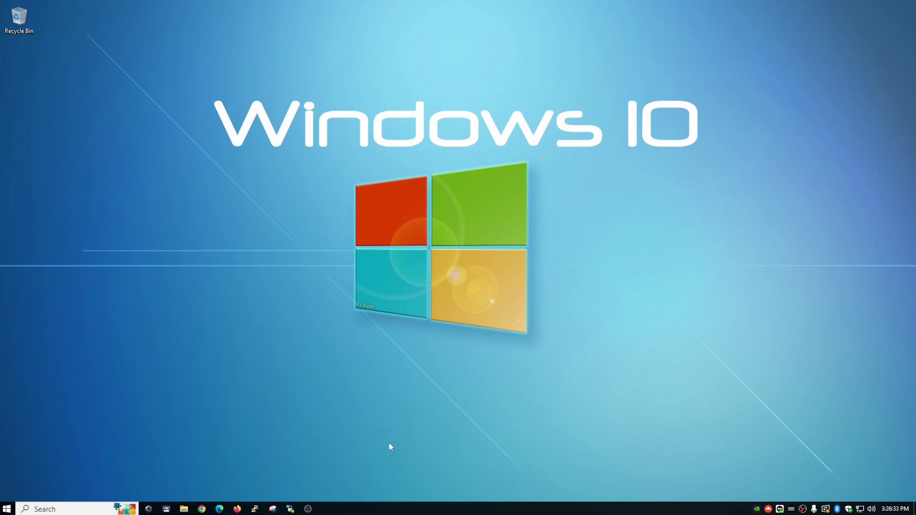
Step: Open Task Manager and review which startup programs are enabled or disabled, including Spotify, and close it
right_click(401, 510)
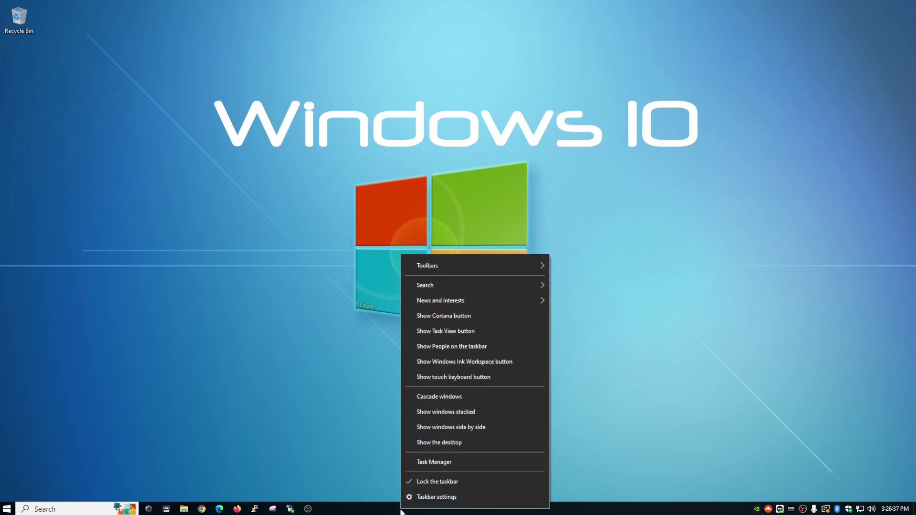
click(435, 462)
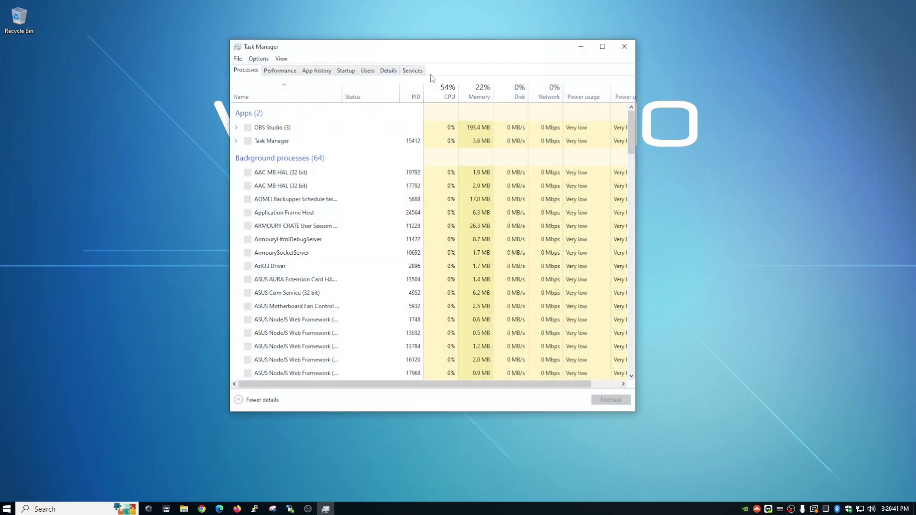
drag(418, 46, 418, 50)
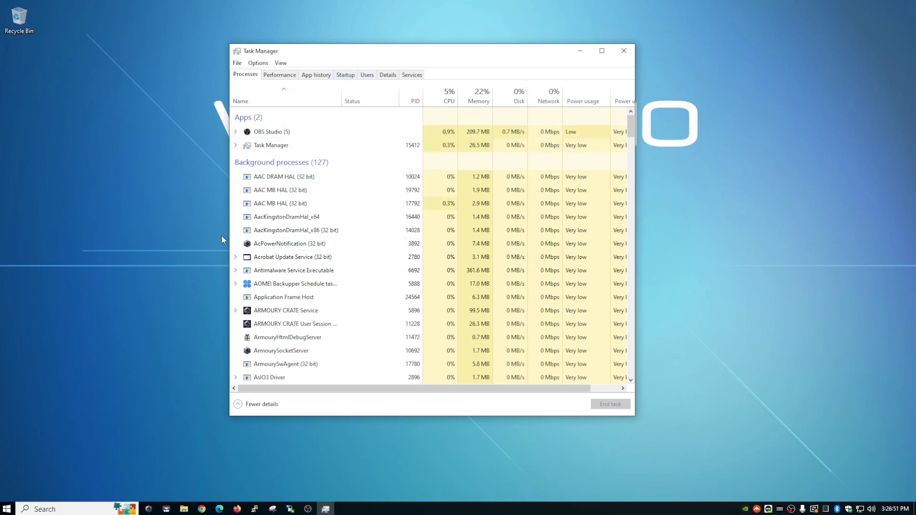
click(346, 75)
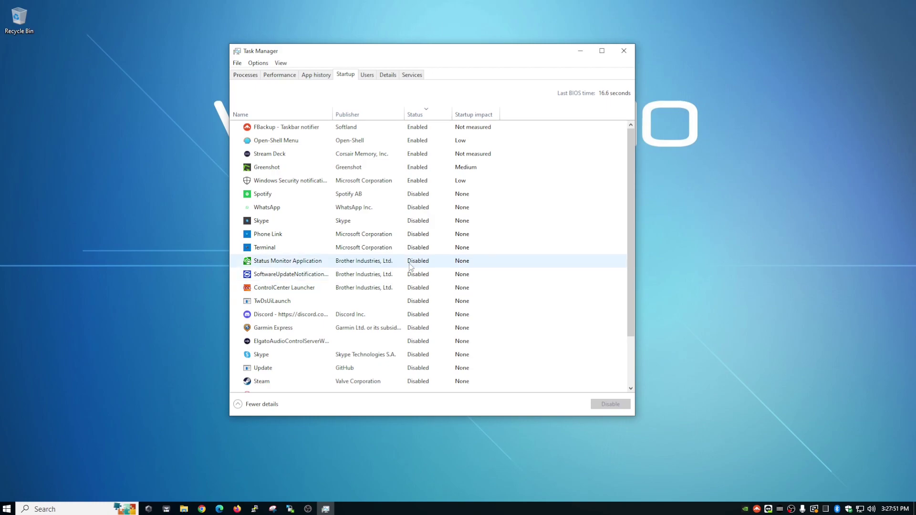
click(414, 196)
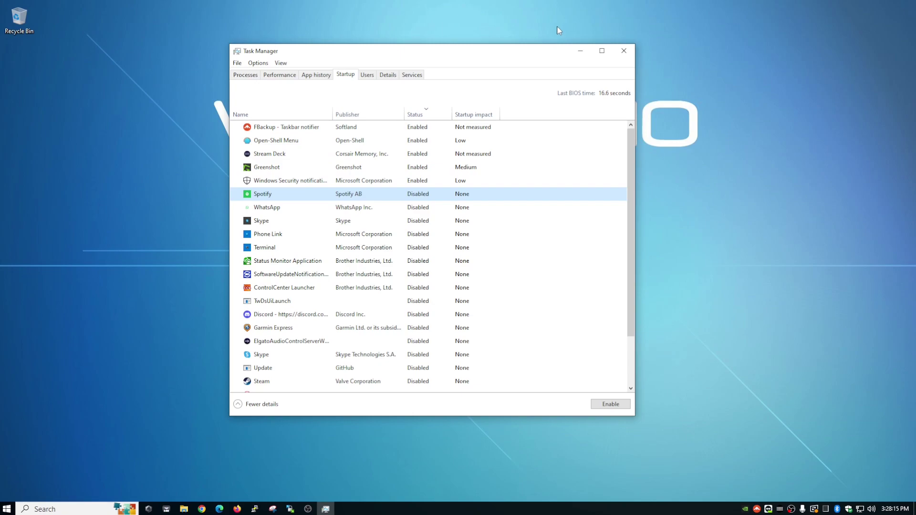
double_click(531, 53)
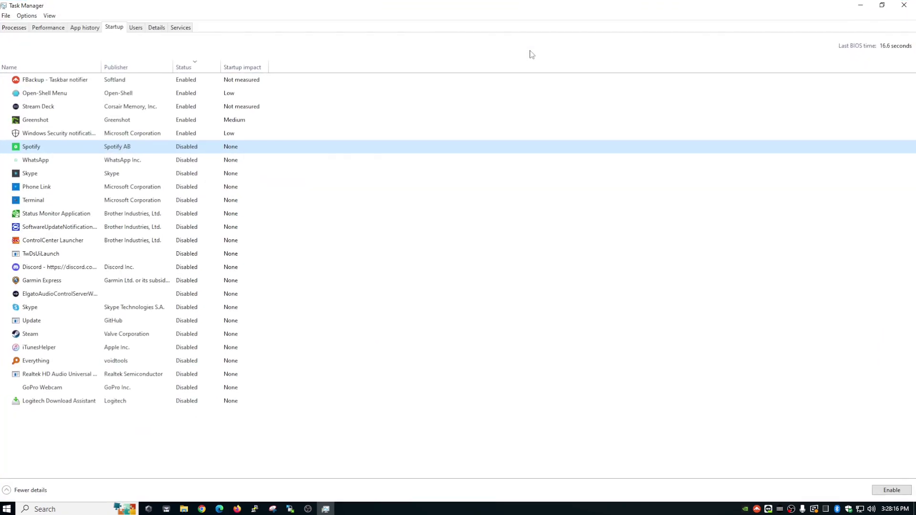
click(904, 5)
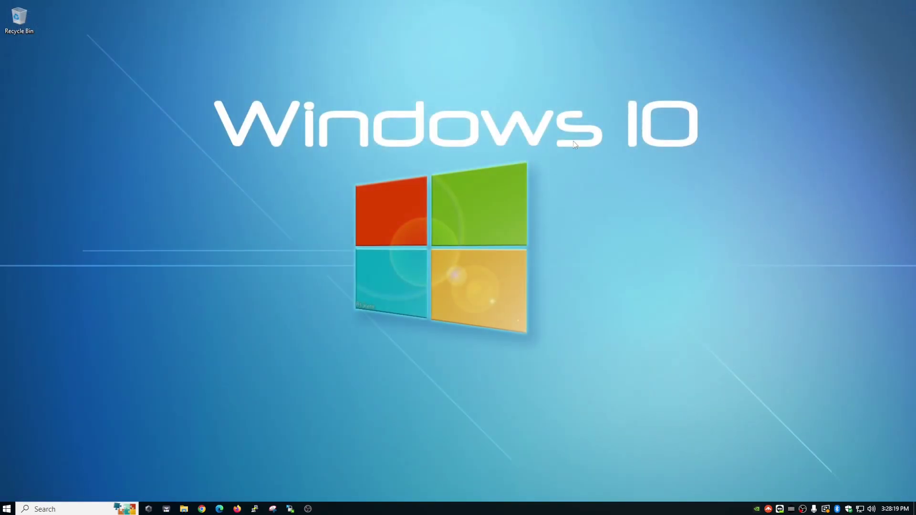
Step: Open the Windows Update settings, check the status of pending updates, and close the settings
click(92, 509)
text(update)
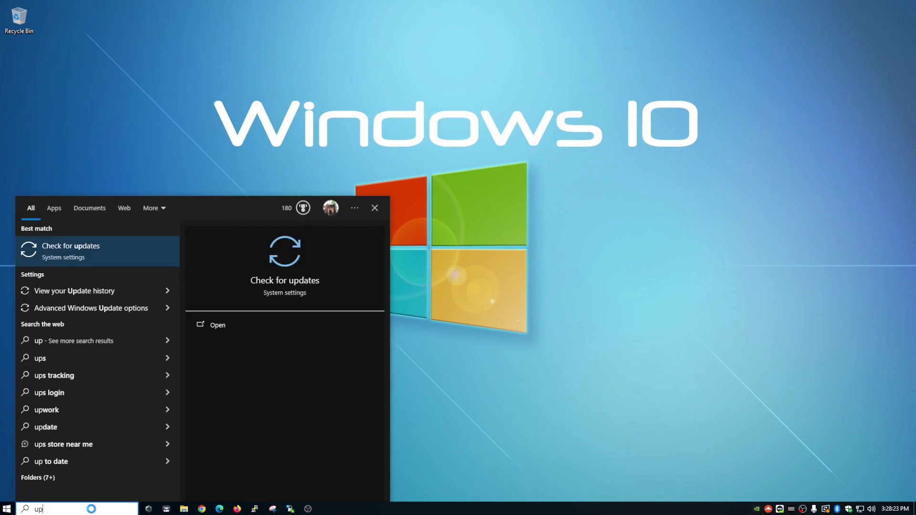
key(Return)
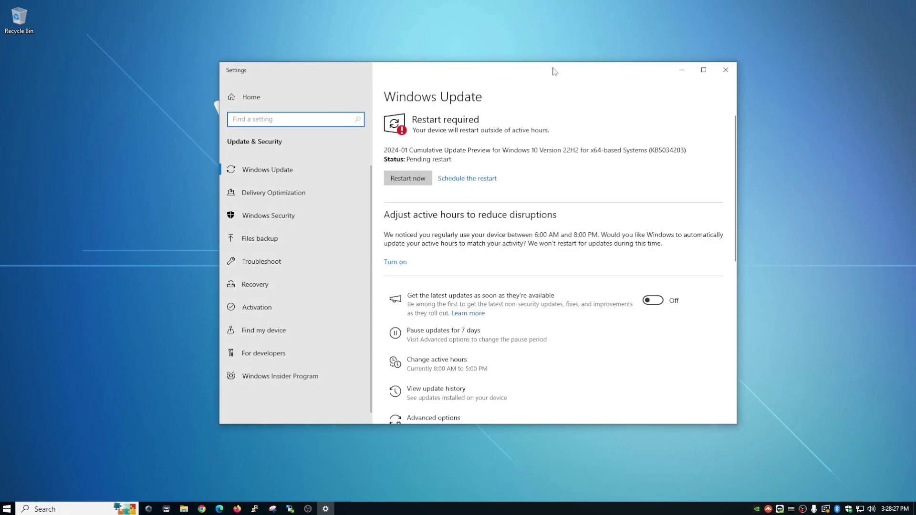
drag(556, 69, 528, 68)
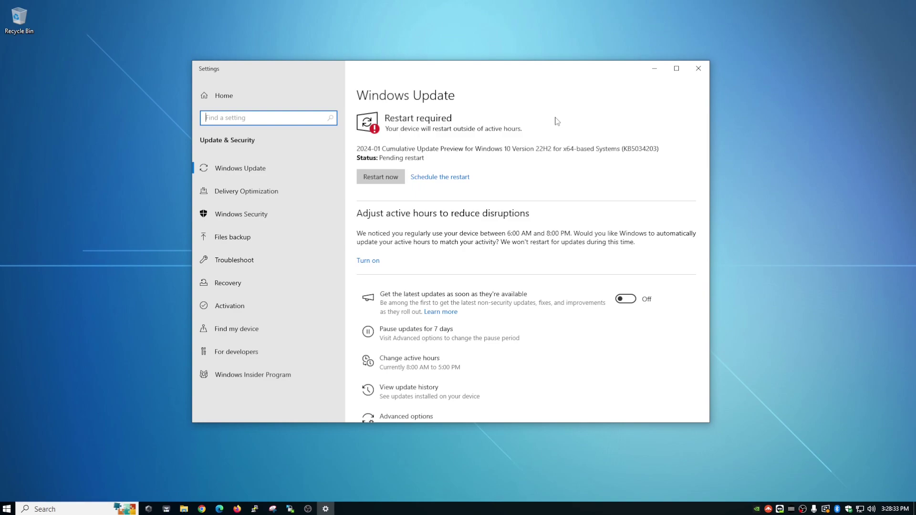
click(698, 70)
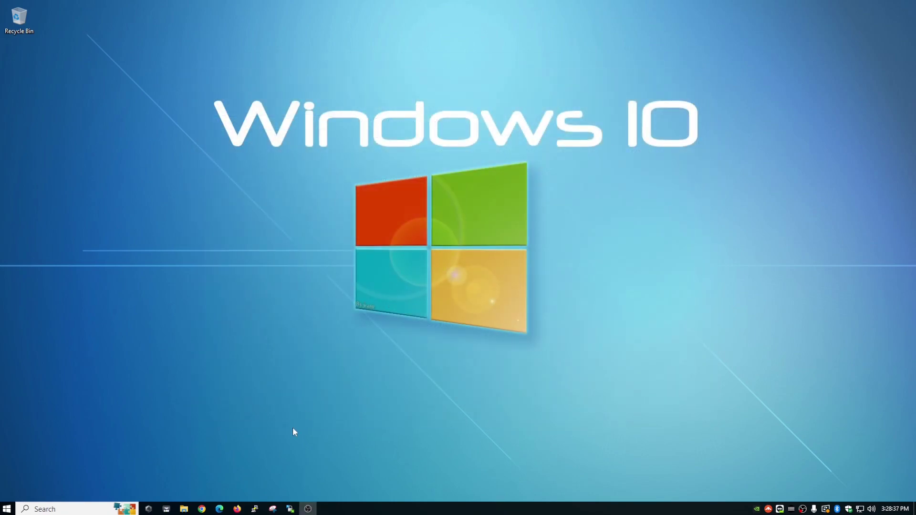
Step: Switch to Firefox and clear all history for the time range Everything, including cookies, cache and site data, and close the browser
click(237, 509)
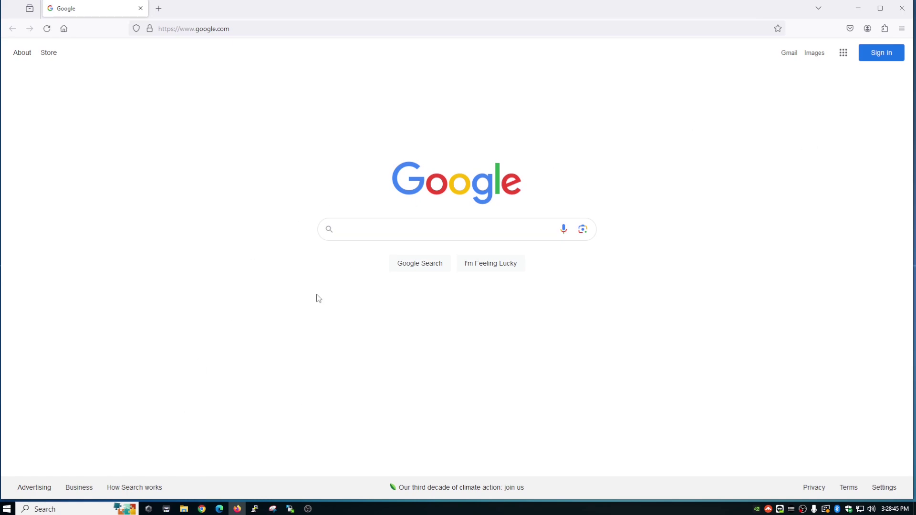
click(901, 29)
click(814, 130)
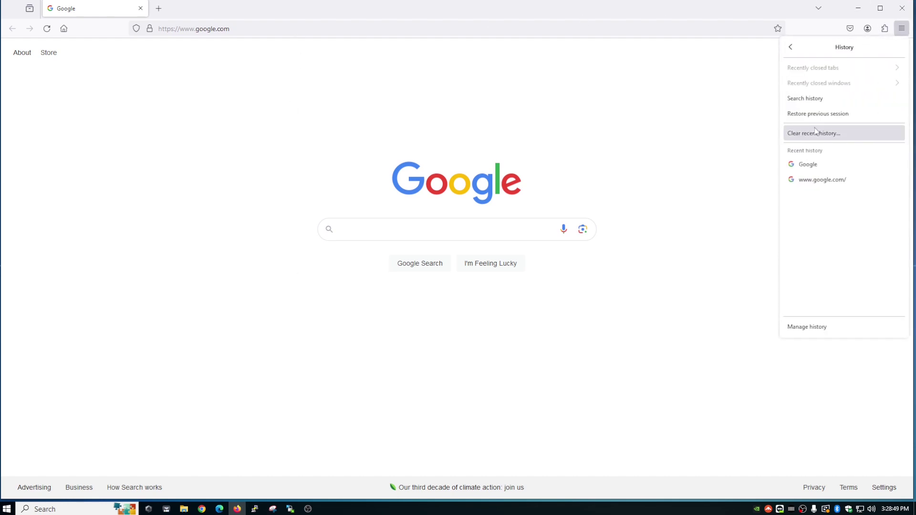
click(813, 133)
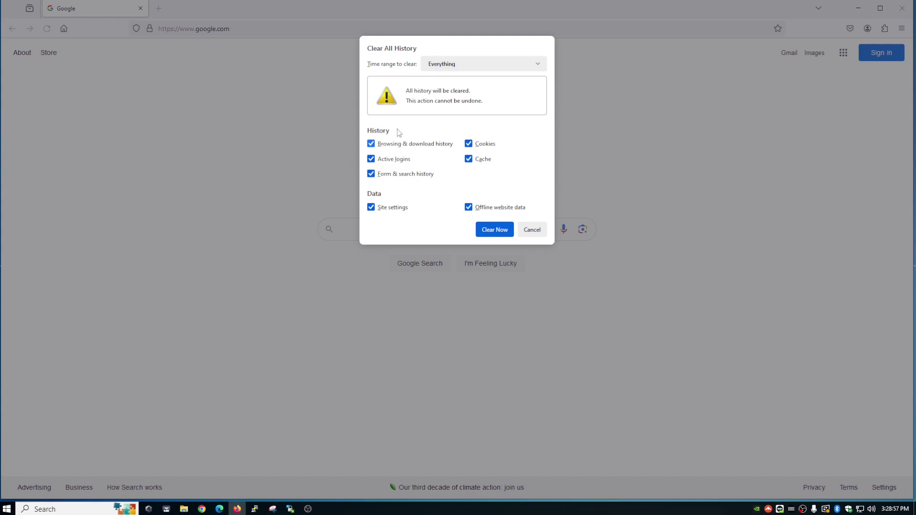
click(501, 231)
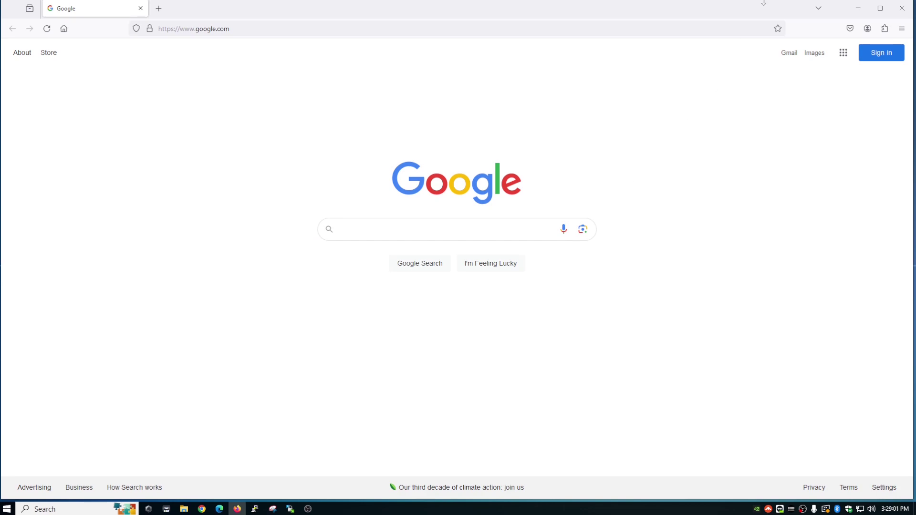
click(901, 9)
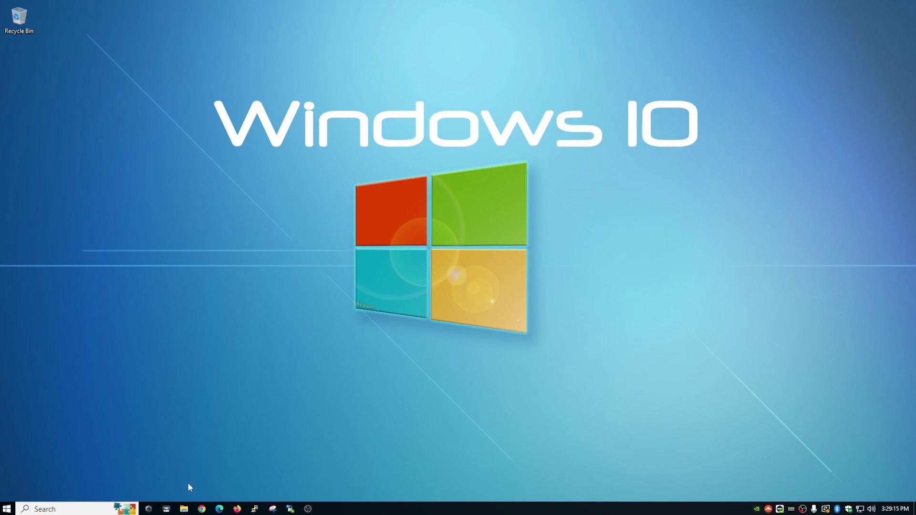
Step: Open the C:\Windows\Temp folder in File Explorer
click(185, 509)
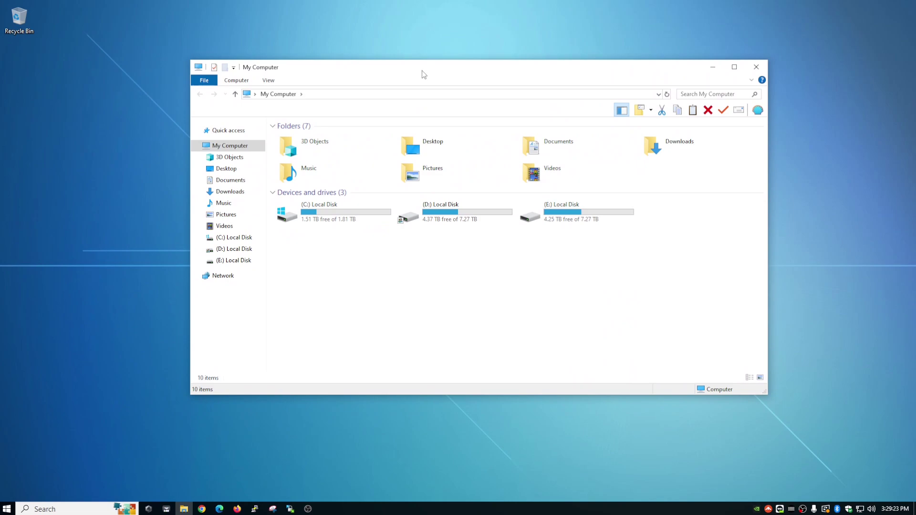
drag(422, 71, 416, 54)
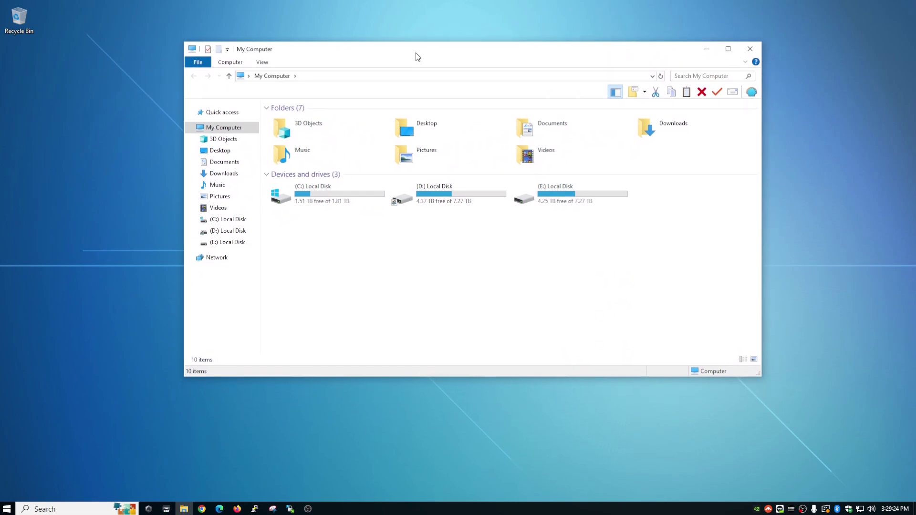
double_click(314, 196)
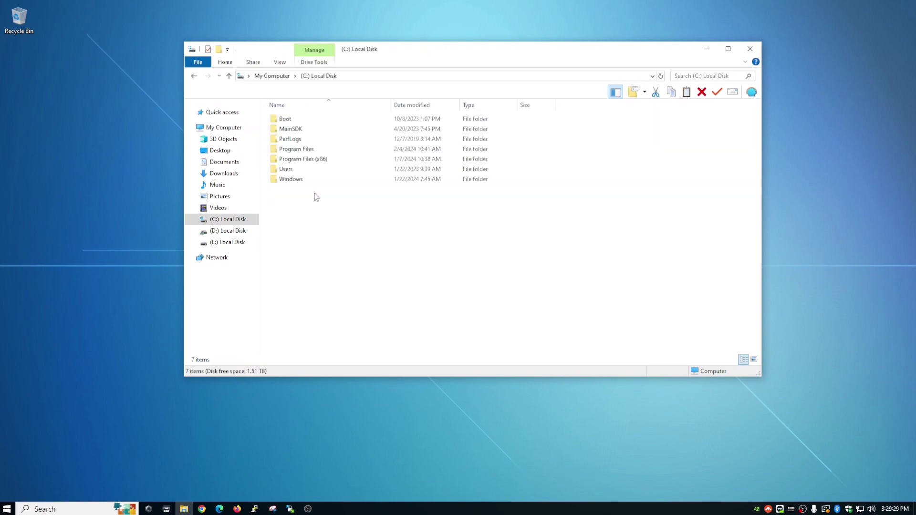
double_click(292, 180)
scroll(294, 206, down, 16)
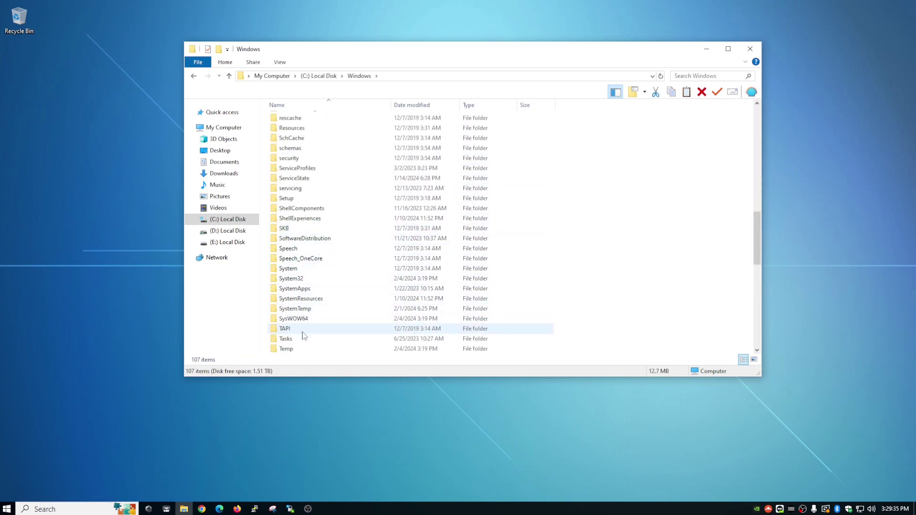
double_click(299, 349)
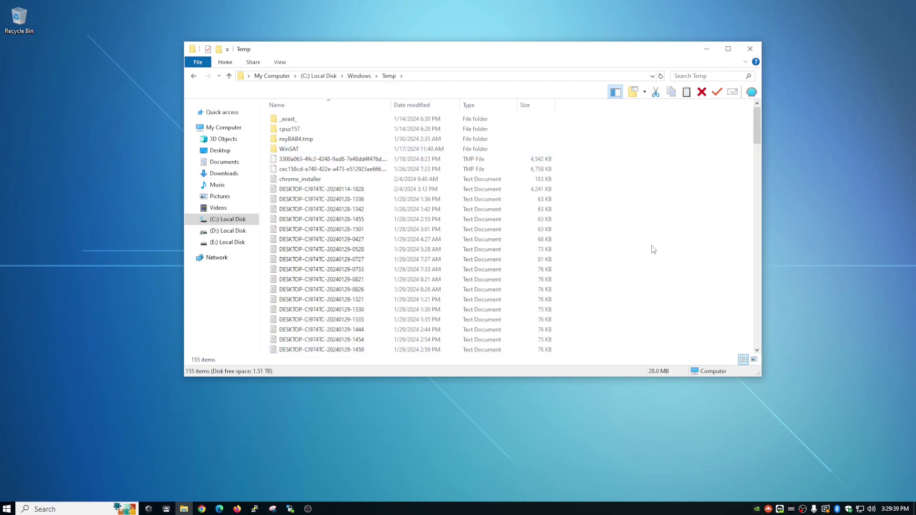
Step: Delete all items in the Temp folder with administrator permission, skip the in-use cpuz157 folder, cancel the remaining deletions, and close the window
key(ctrl+a)
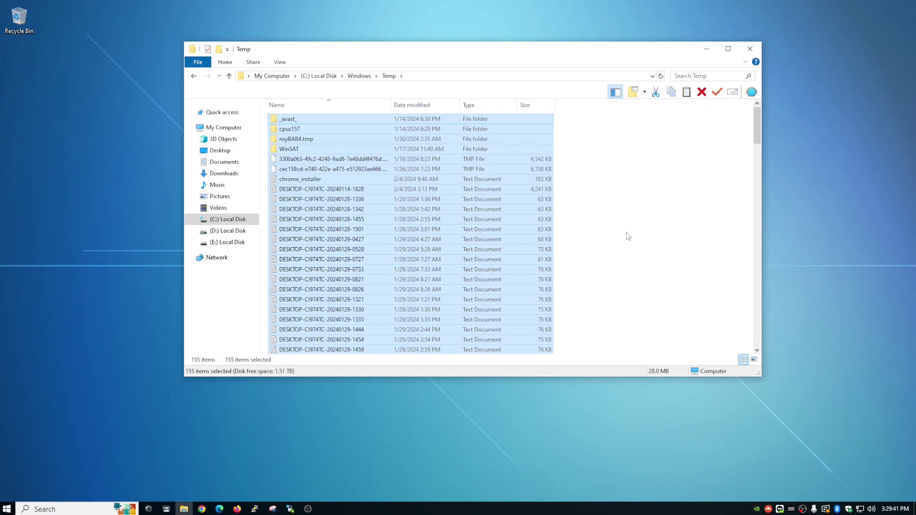
right_click(427, 219)
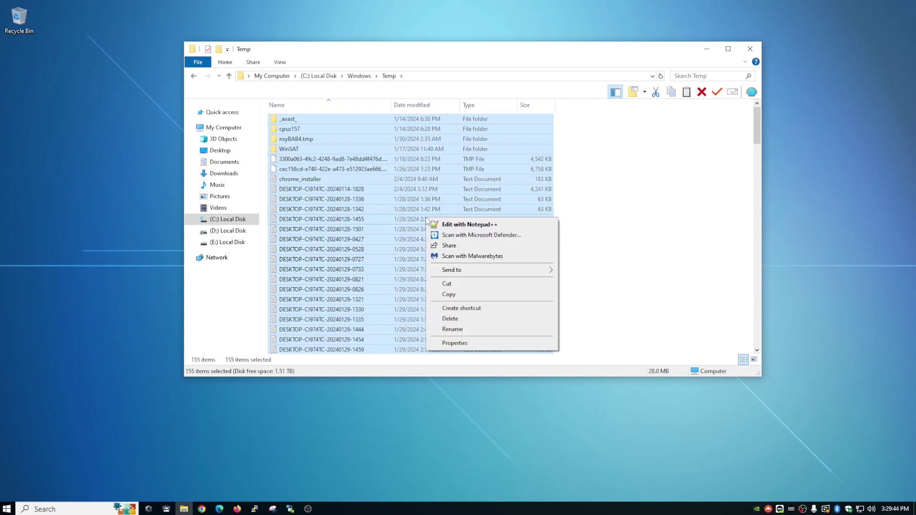
click(455, 319)
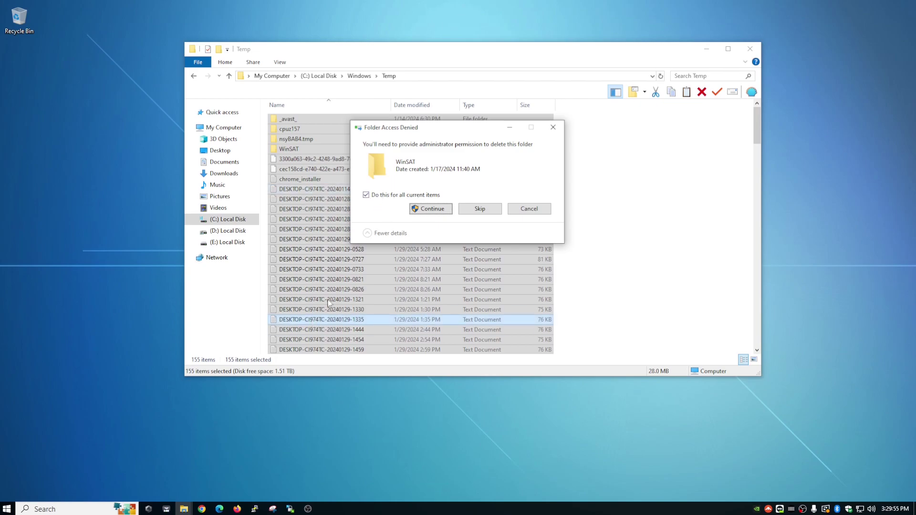
click(432, 209)
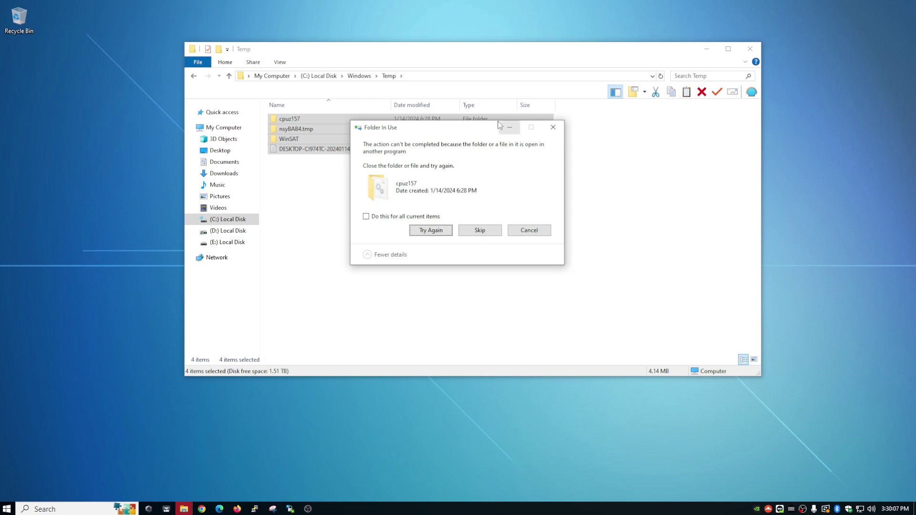
click(485, 232)
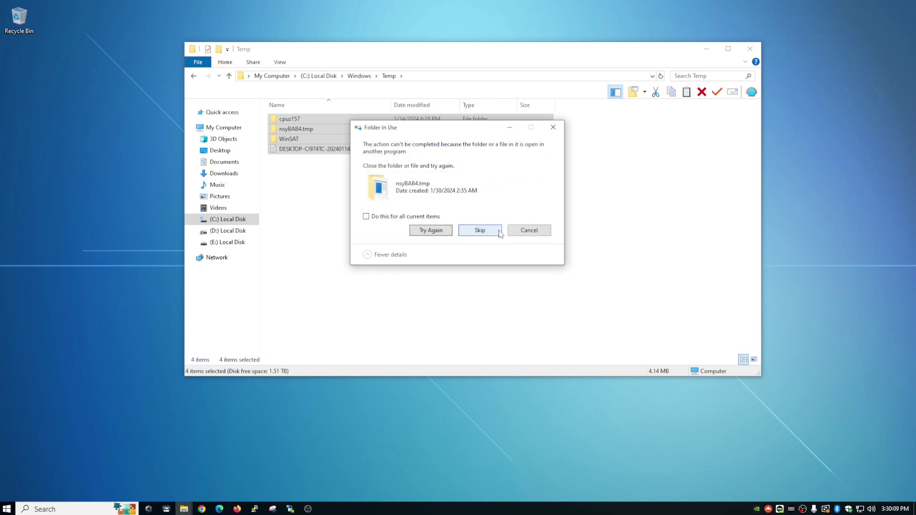
click(530, 230)
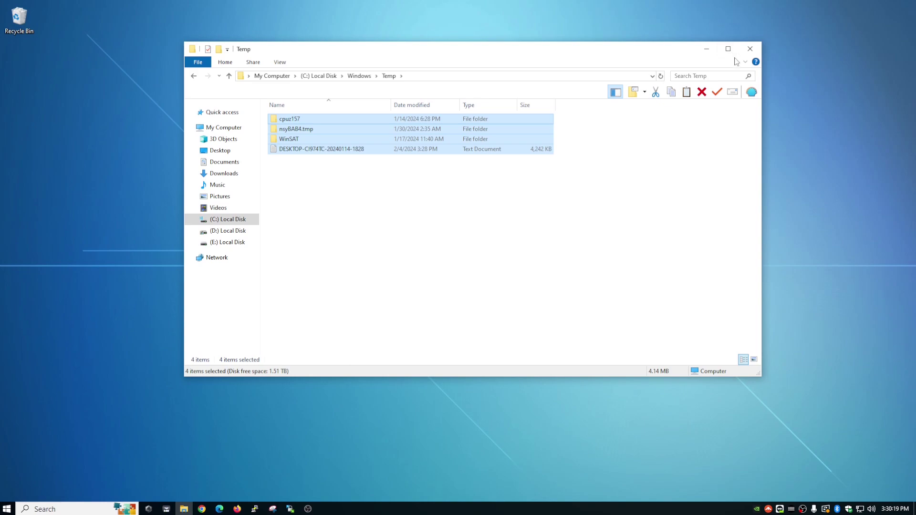
click(418, 76)
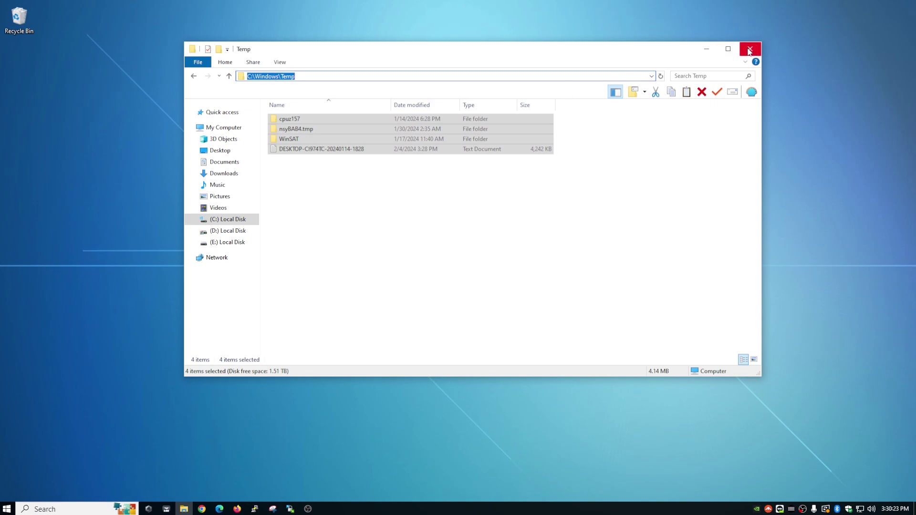
click(748, 50)
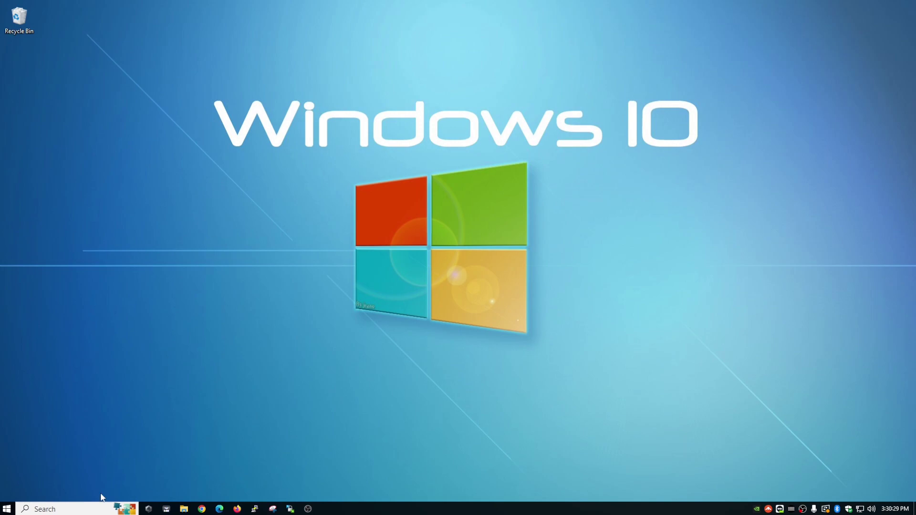
Step: Search the computer for CCleaner and launch it
click(89, 509)
text(ccle)
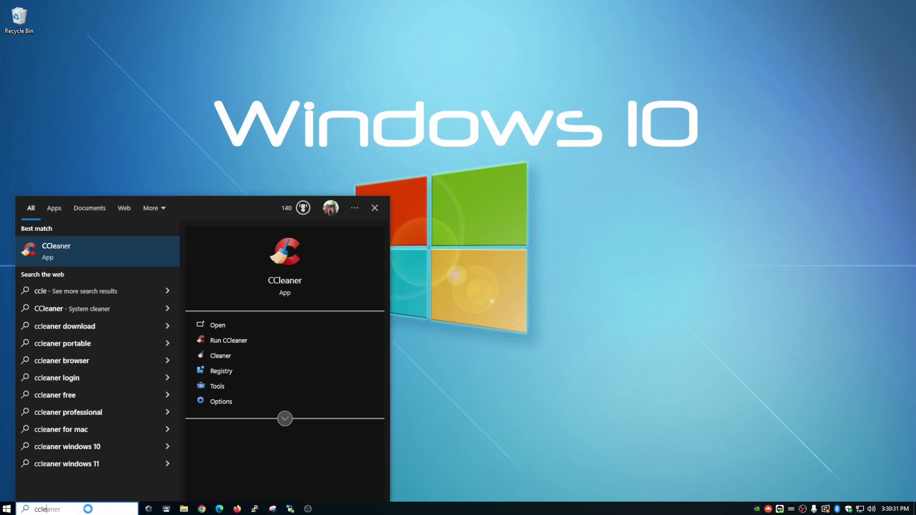
key(Return)
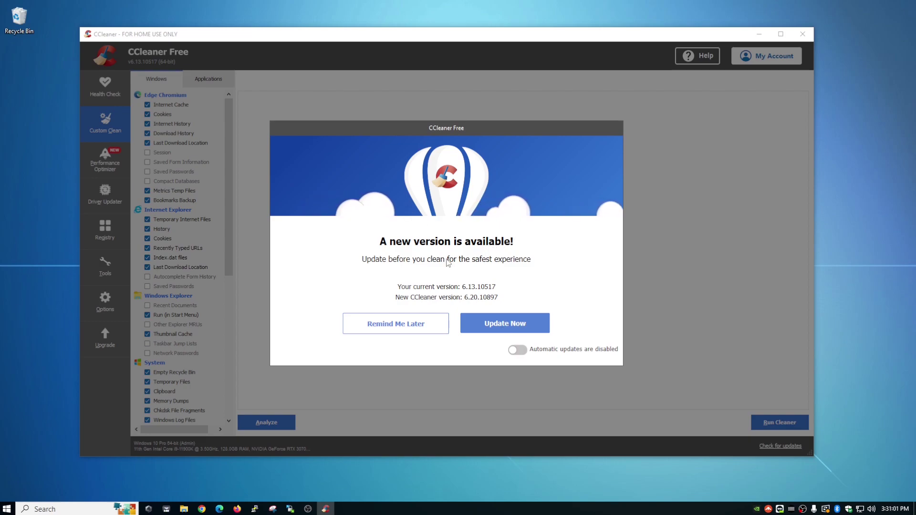
Step: Postpone the offered CCleaner update, analyze and clean the preselected Custom Clean items, and repeat the analysis
click(352, 328)
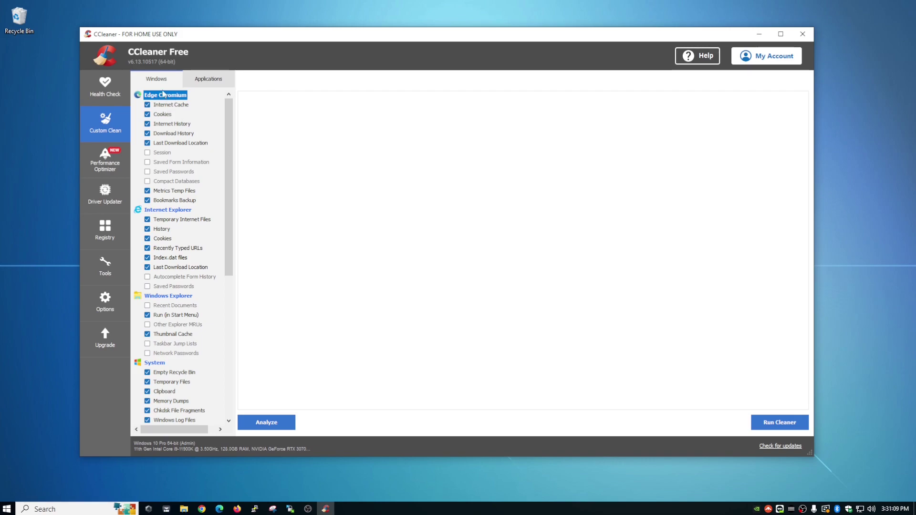
click(212, 80)
click(153, 80)
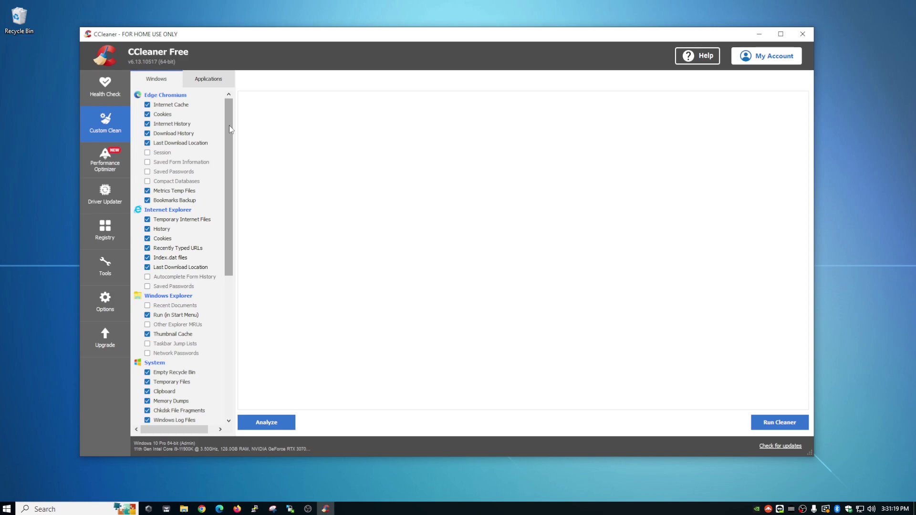
drag(229, 125, 231, 97)
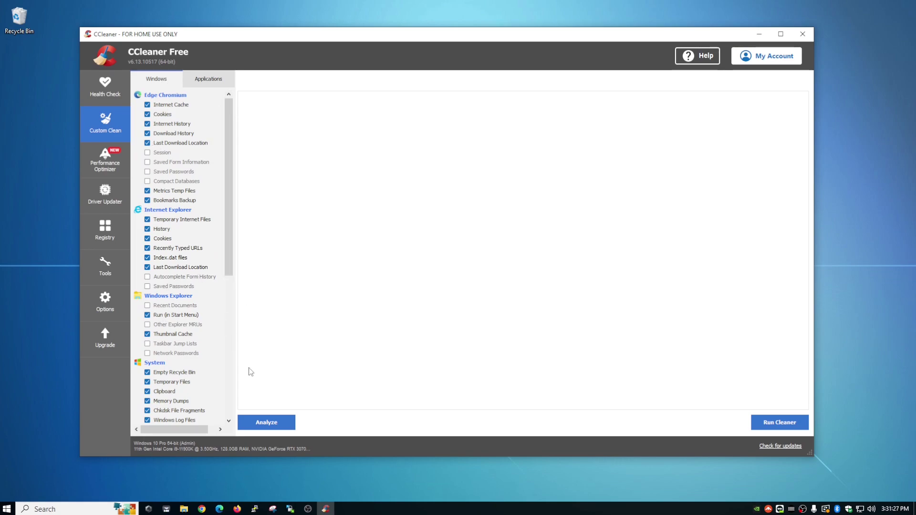
click(262, 423)
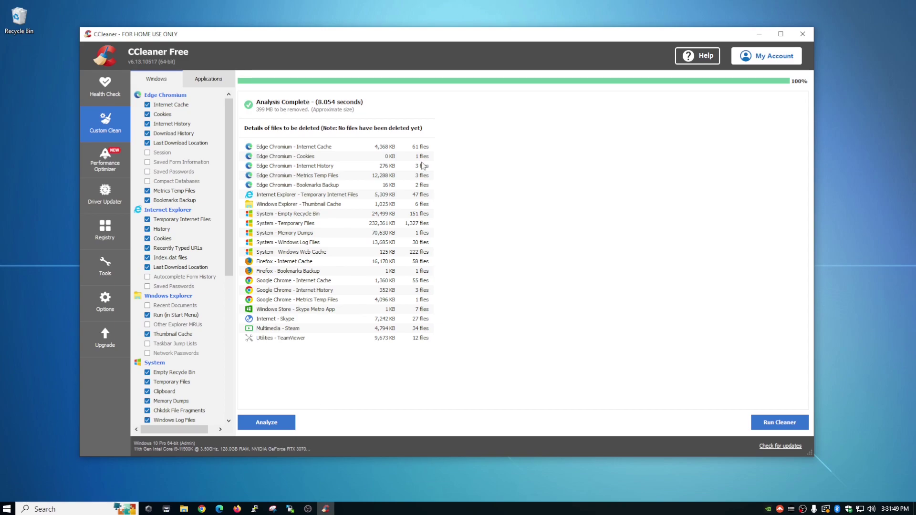
click(783, 425)
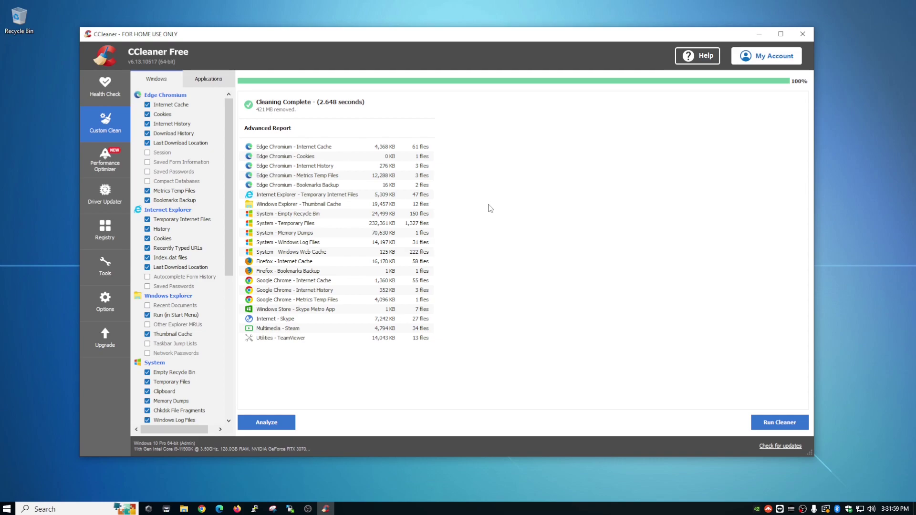
click(284, 427)
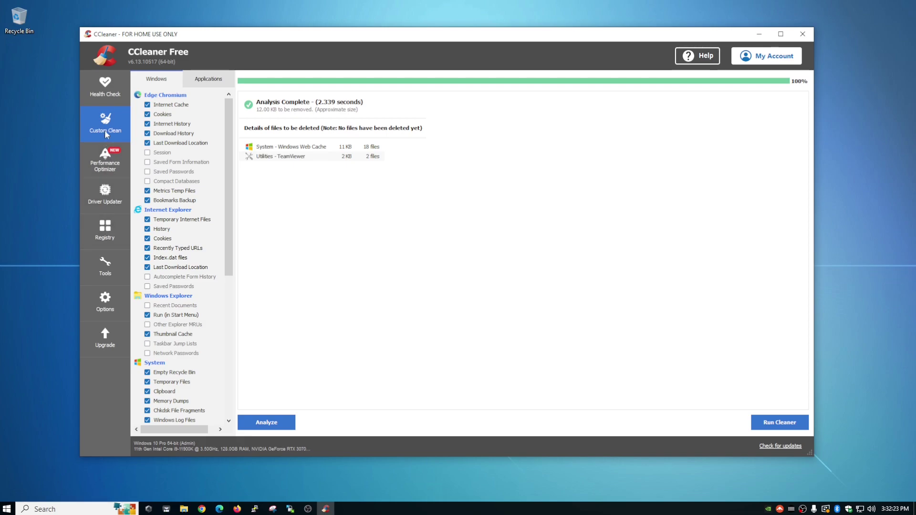
Step: Scan the registry and fix all selected issues without backing up the registry, rescan for issues, and close CCleaner
click(104, 236)
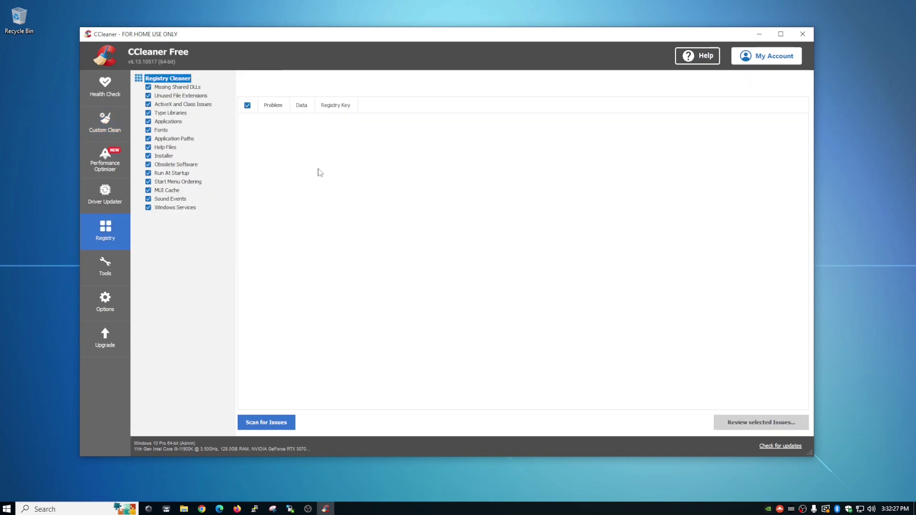
click(290, 419)
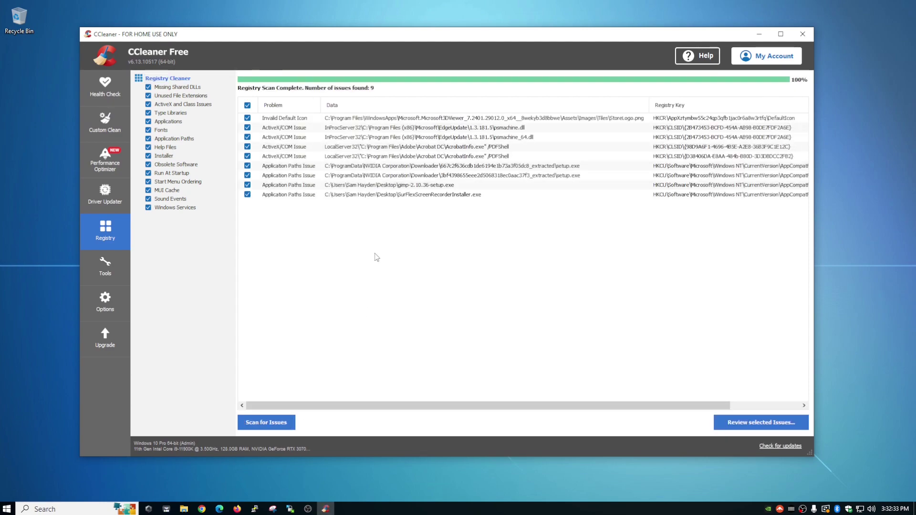
click(768, 425)
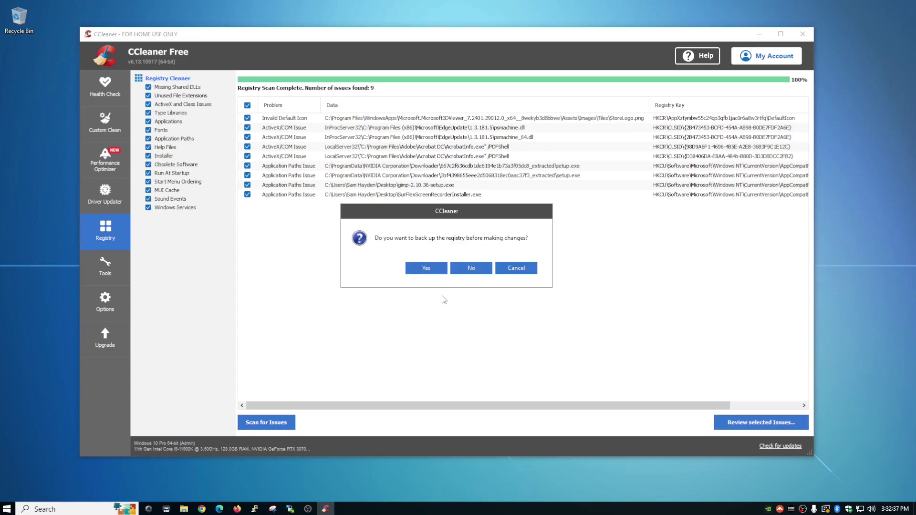
click(468, 271)
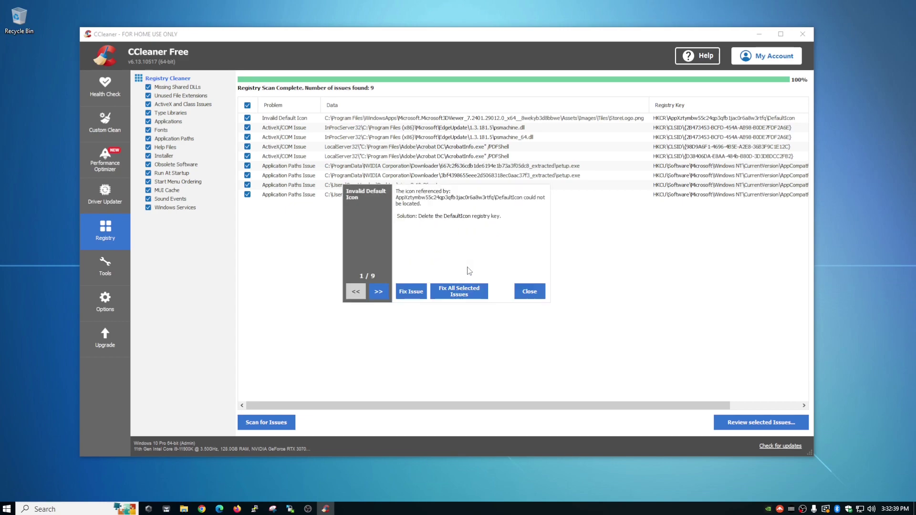
click(459, 292)
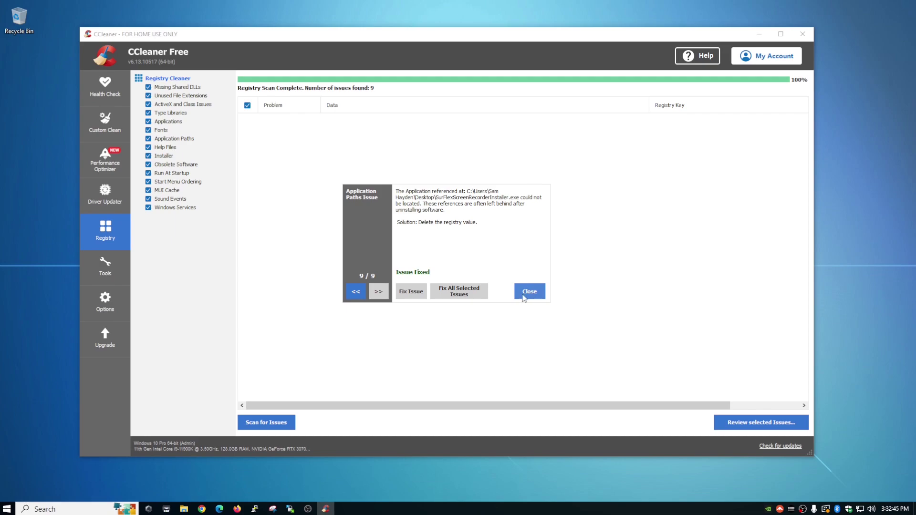
click(538, 292)
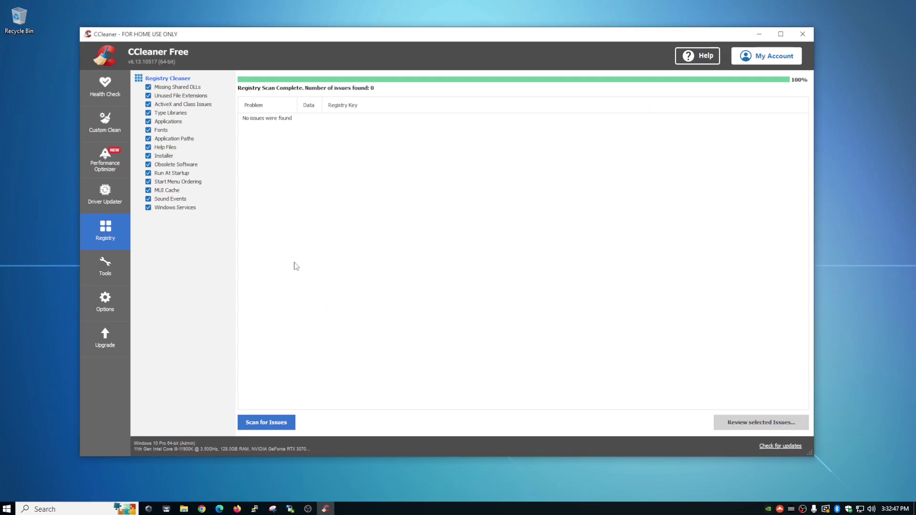
click(280, 422)
click(802, 34)
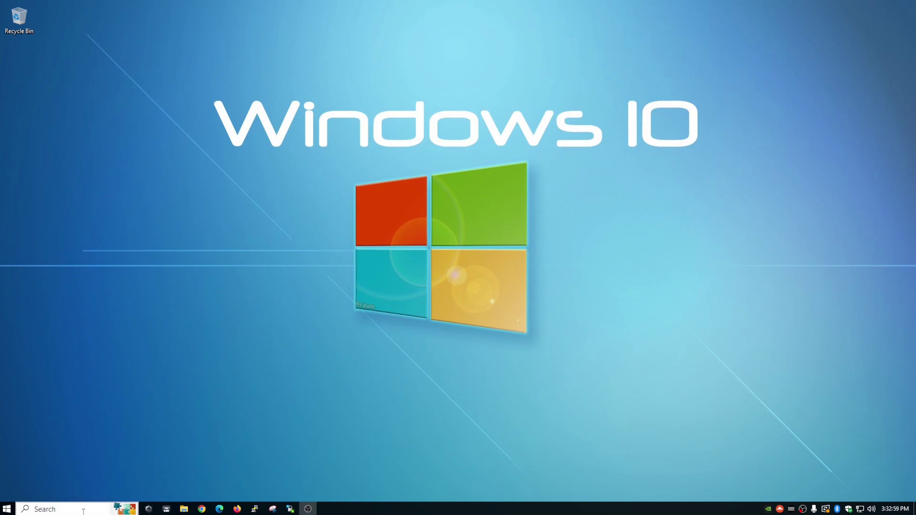
click(75, 510)
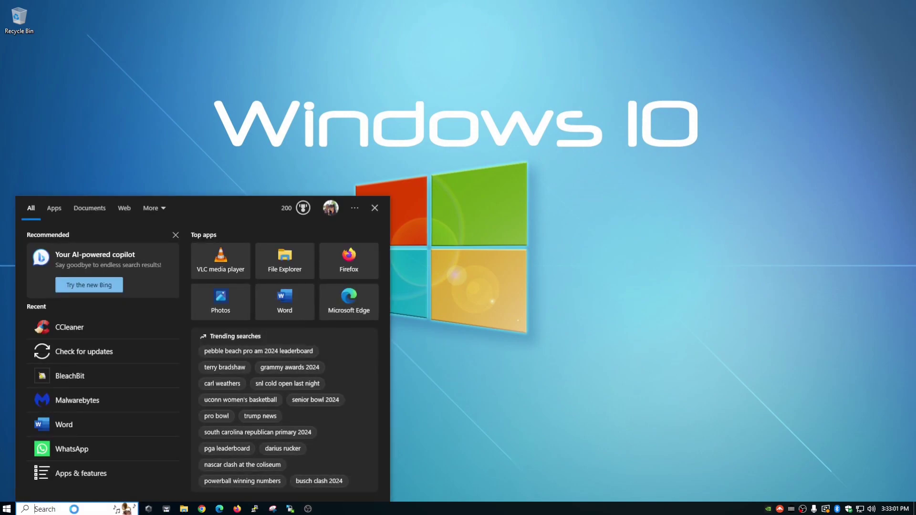
text(malware)
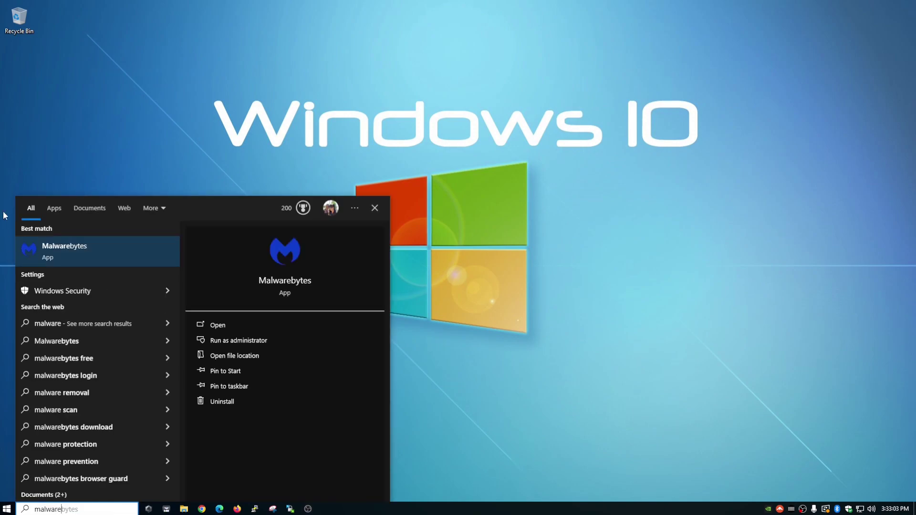
click(85, 273)
click(84, 261)
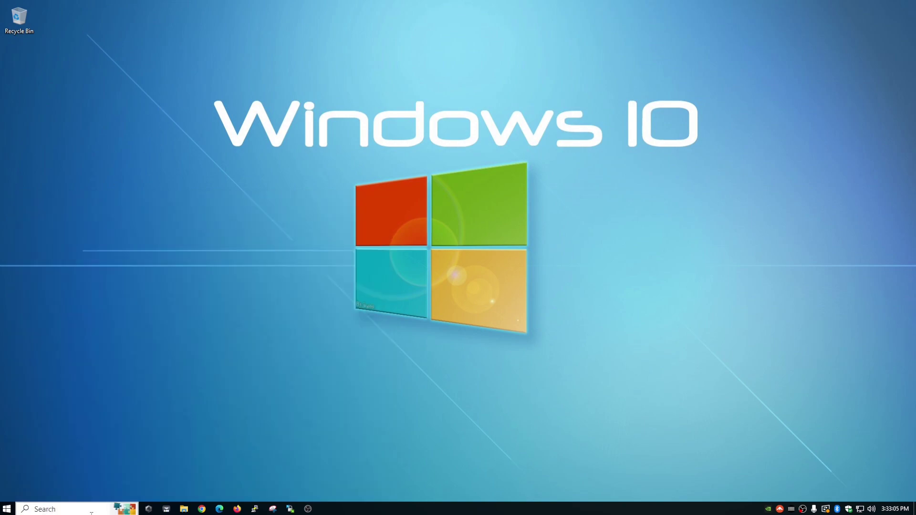
Step: Search the computer for Malwarebytes, launch it, and dismiss the mobile protection offer
click(88, 509)
text(malware)
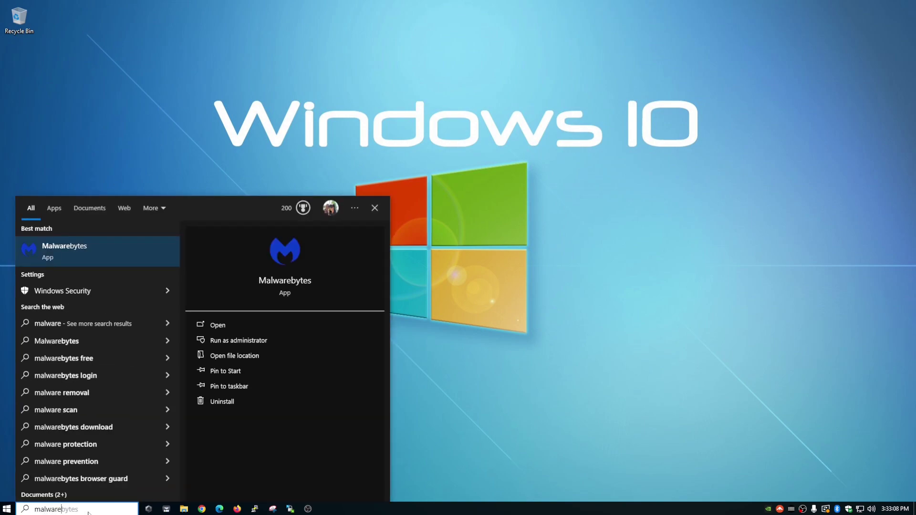
key(Return)
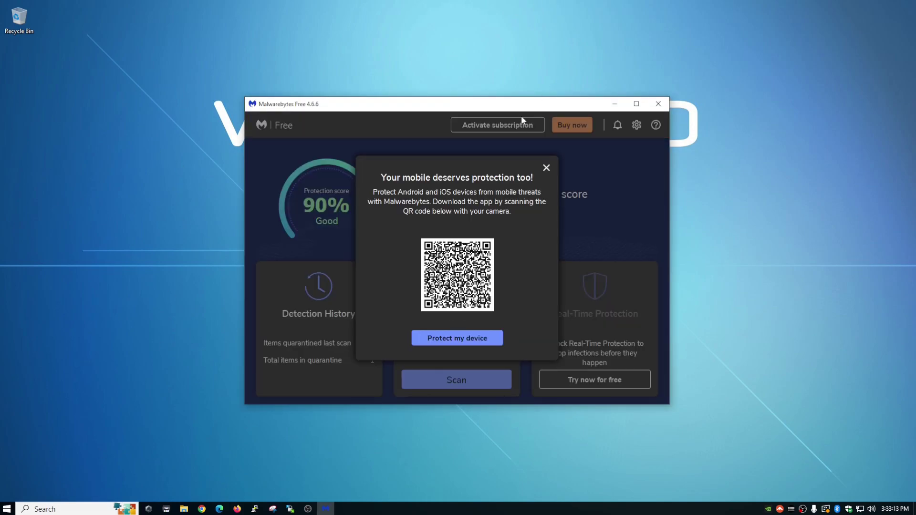
drag(520, 108, 452, 68)
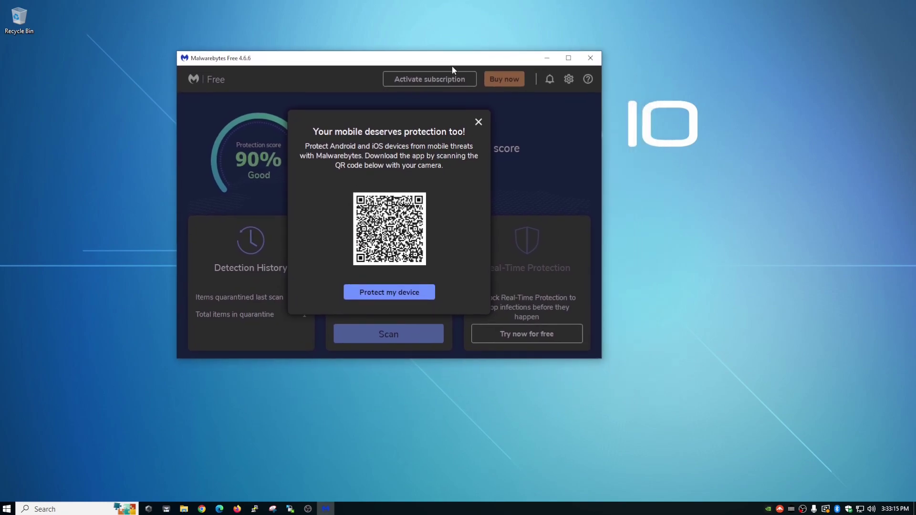
click(479, 122)
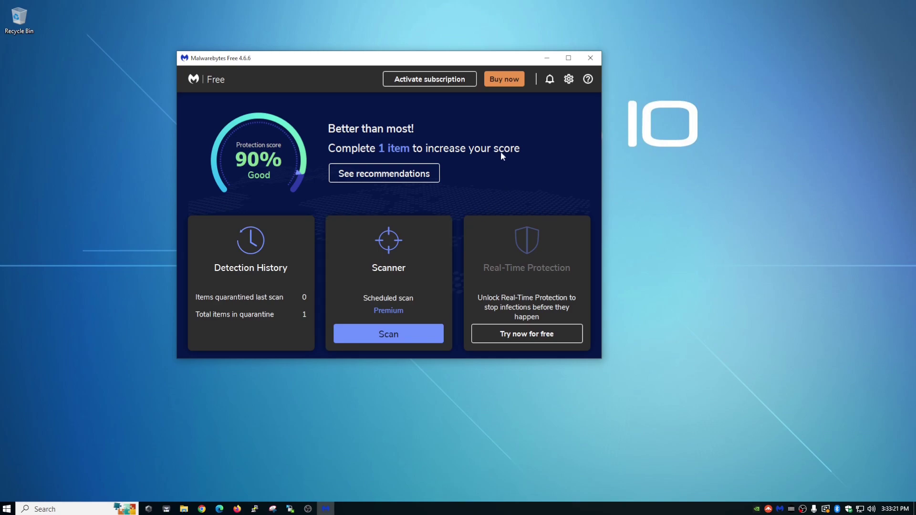
Step: Run a Malwarebytes threat scan, dismiss the scan summary, and close the program
click(402, 336)
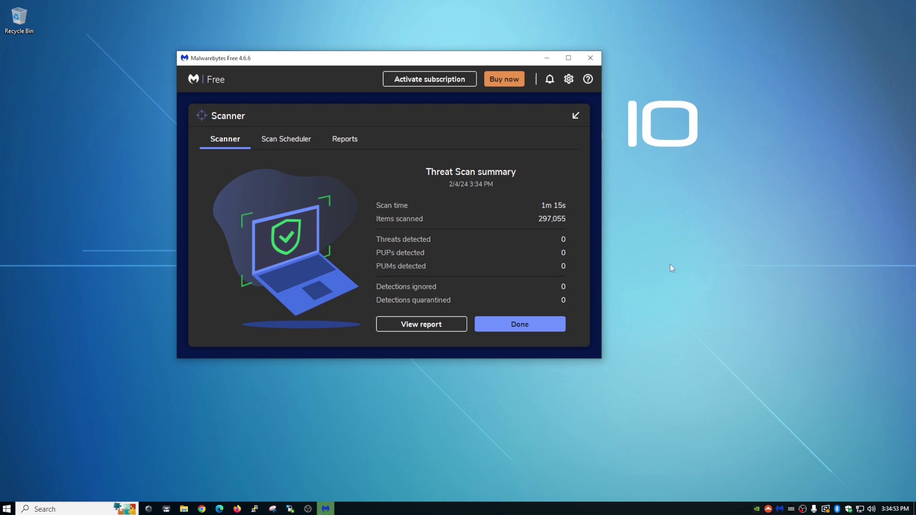
click(520, 324)
click(590, 59)
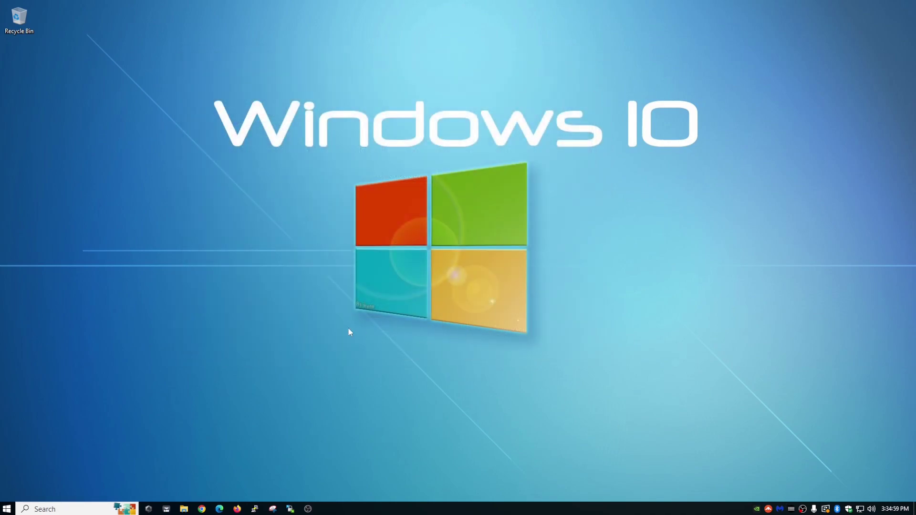
Step: Search the computer for BleachBit, launch it, and dismiss the update offer without updating
click(80, 507)
text(bleach)
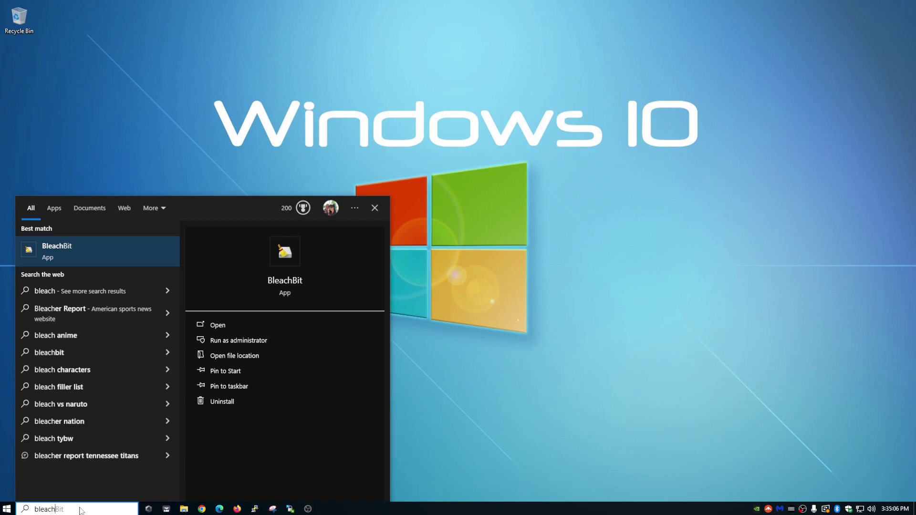
click(56, 251)
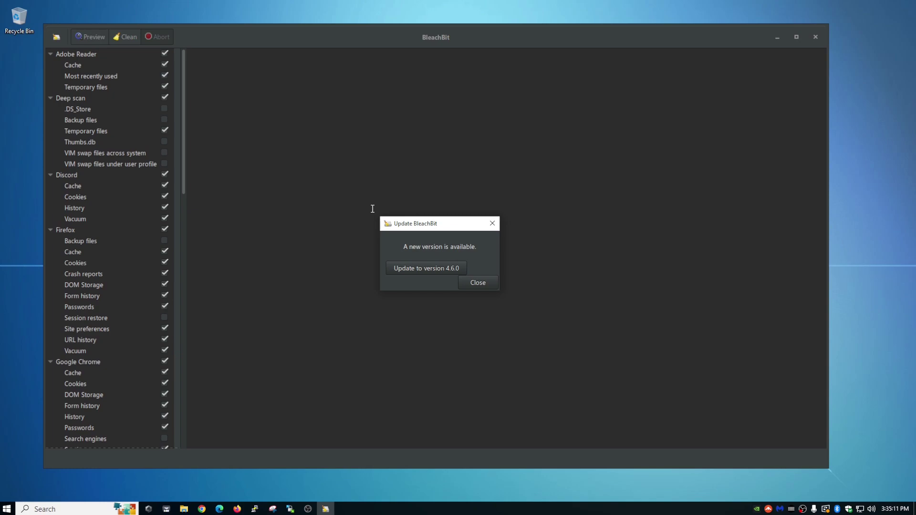
click(485, 283)
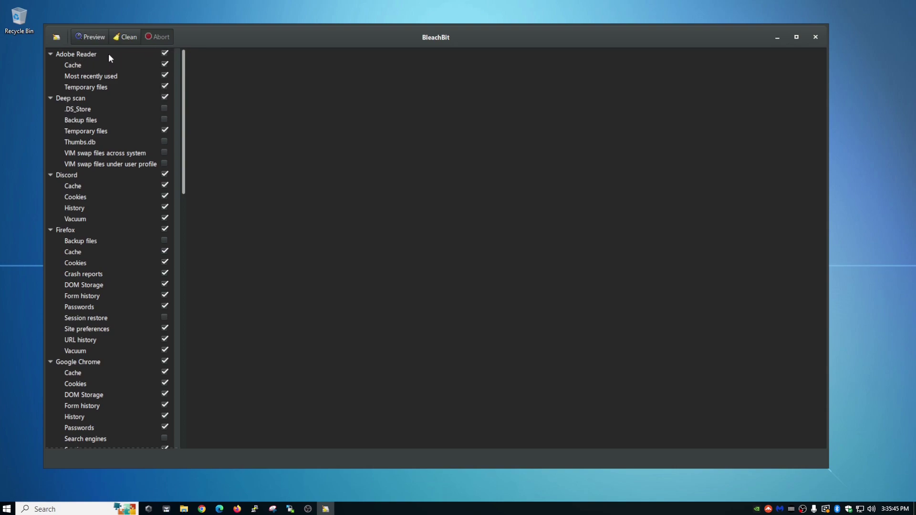
Step: Toggle the Adobe Reader group off and back on, and try the Deep scan .DS_Store option but cancel its warning
click(166, 53)
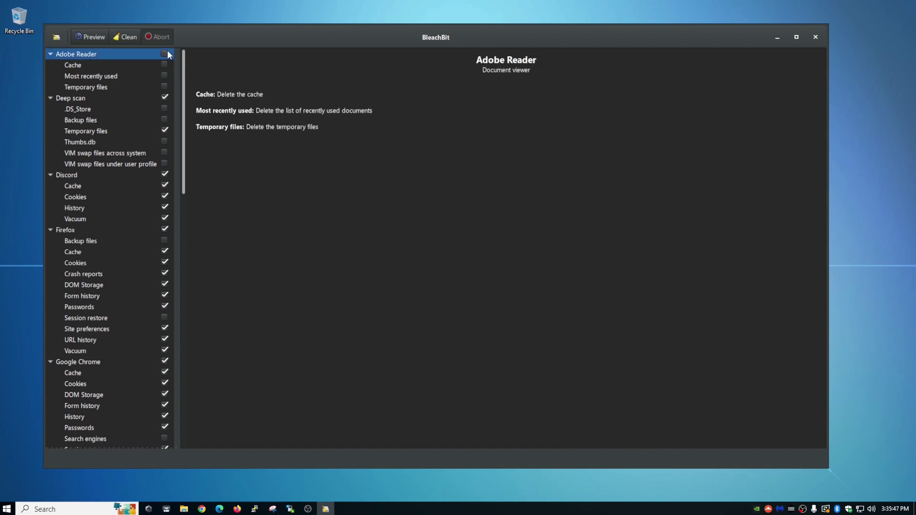
click(165, 53)
click(165, 110)
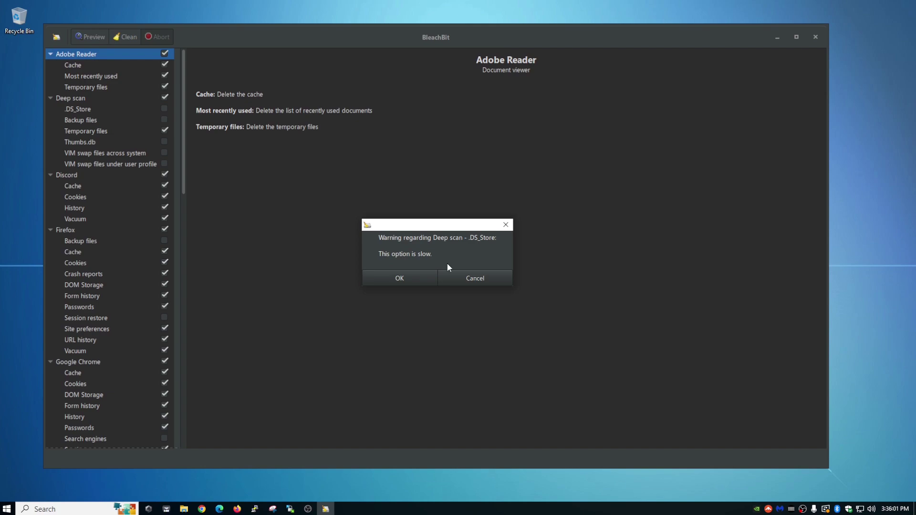
click(476, 277)
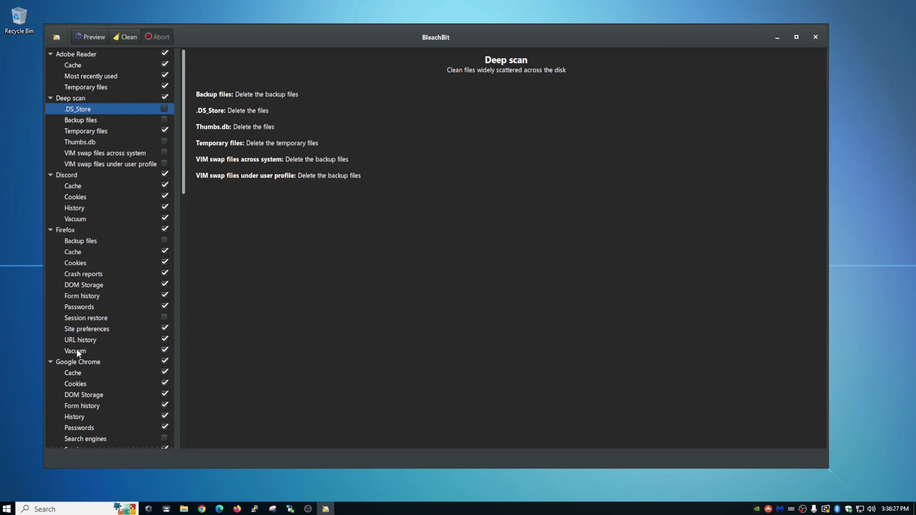
Step: Review the list of cleaning options, preview the files selected for deletion, and examine the summary of the preview
scroll(96, 292, down, 5)
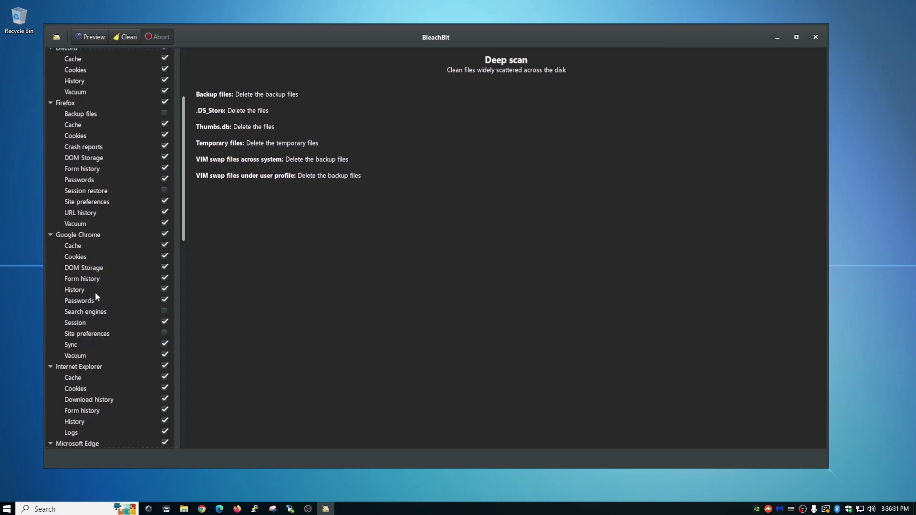
scroll(120, 266, down, 8)
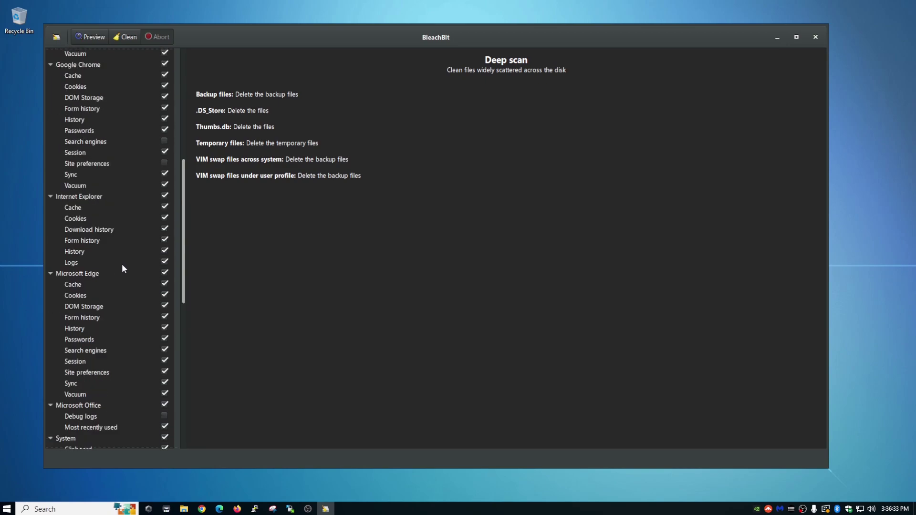
scroll(113, 280, down, 8)
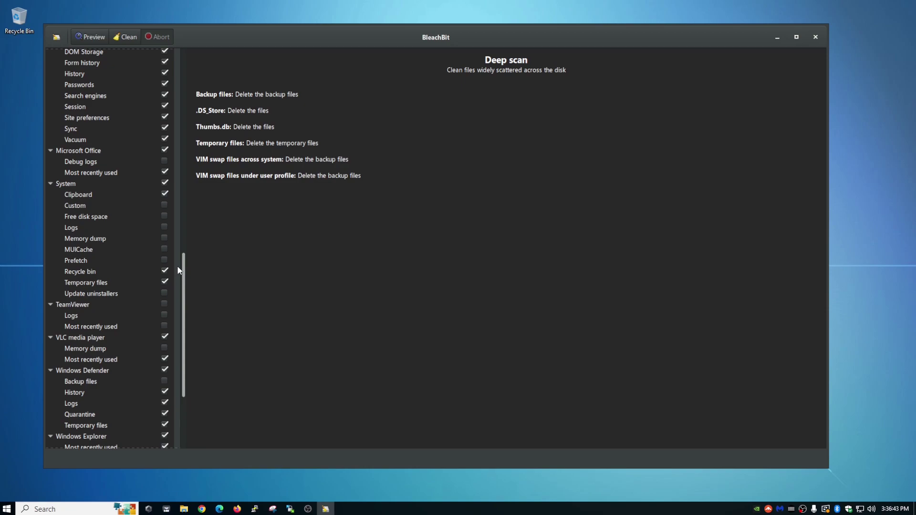
scroll(185, 272, down, 2)
drag(185, 273, 173, 40)
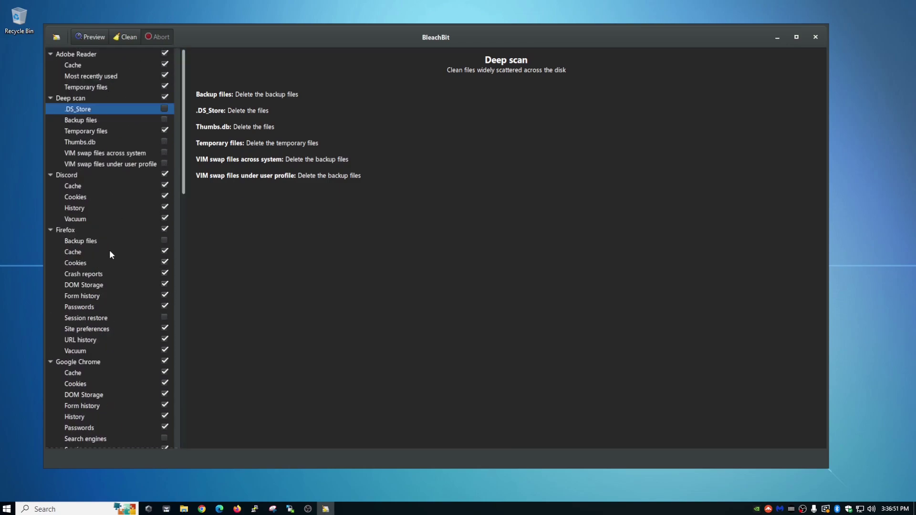
click(89, 36)
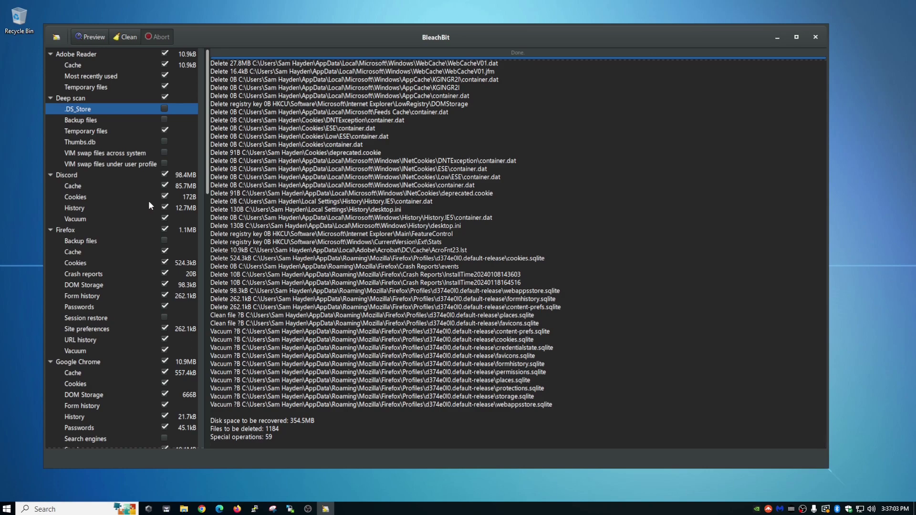
mouse_move(290, 421)
mouse_down()
mouse_move(312, 419)
mouse_move(268, 429)
mouse_move(289, 428)
mouse_up()
drag(230, 439, 288, 437)
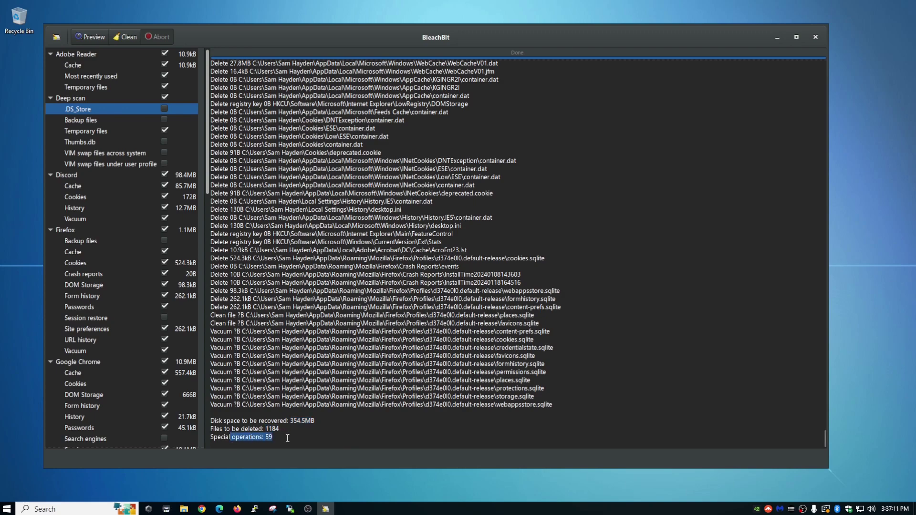
click(286, 437)
Step: Clean the selected items, confirming the permanent deletion, and examine the Google Chrome form history error in the log
click(122, 35)
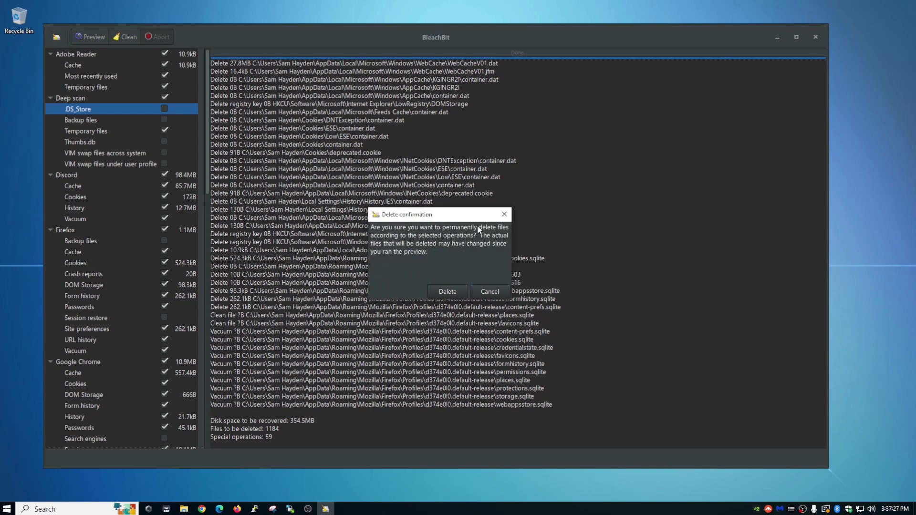
click(447, 291)
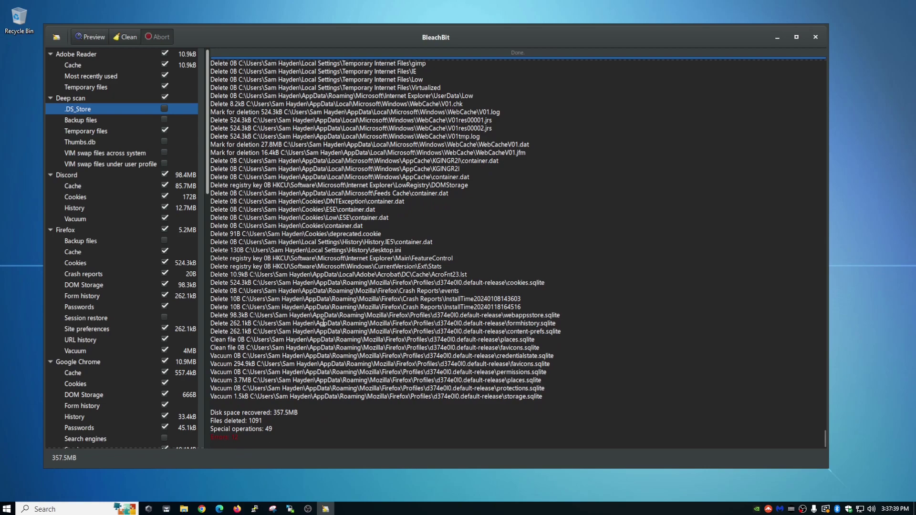
scroll(323, 323, up, 5)
scroll(323, 322, up, 10)
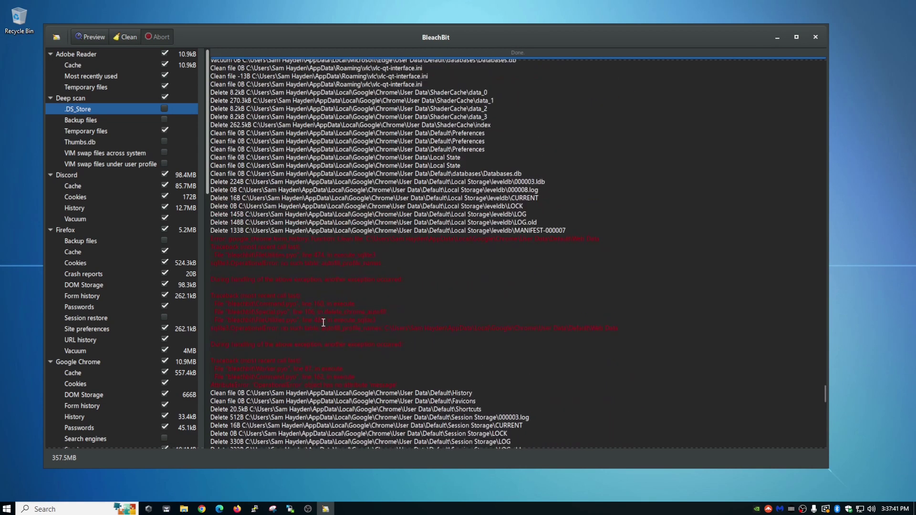
drag(209, 235, 331, 256)
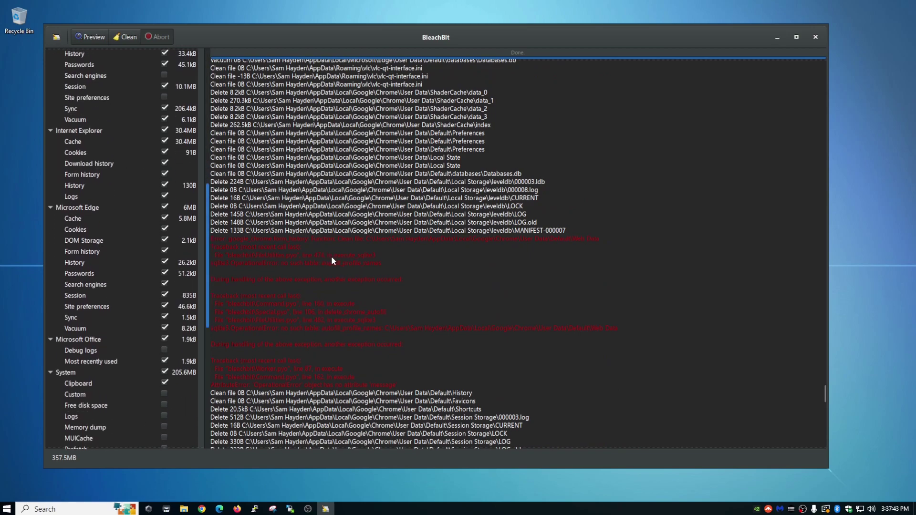
drag(212, 239, 487, 383)
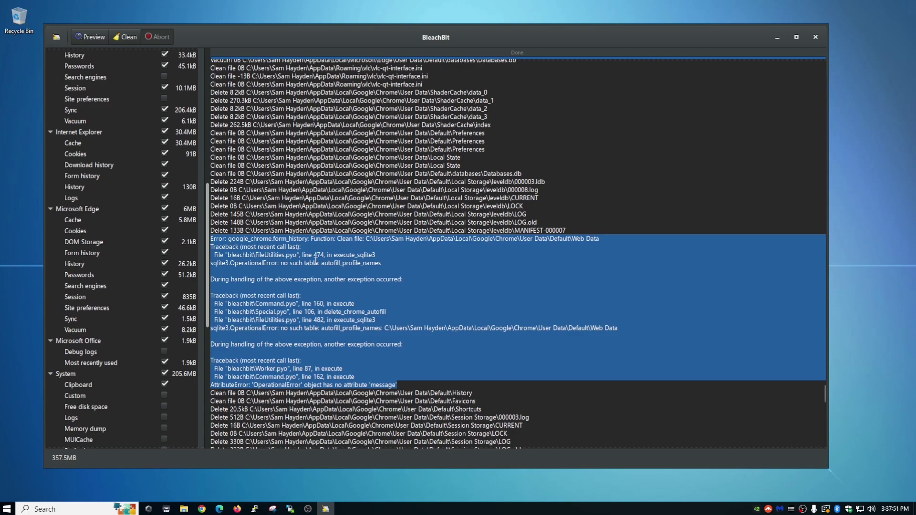
Step: Review the end-of-log cleaning summary for the number of files deleted and the disk space recovered
scroll(479, 293, down, 10)
scroll(479, 293, down, 5)
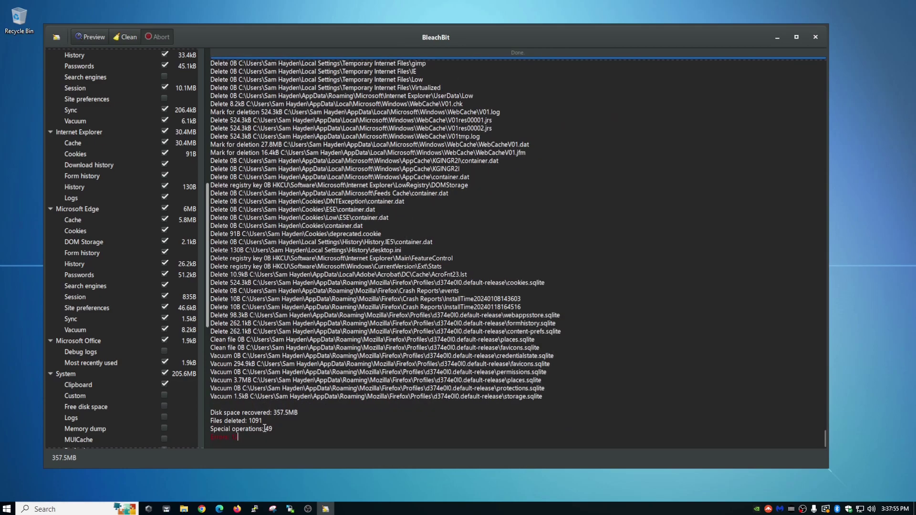
double_click(251, 421)
drag(301, 414, 274, 413)
Step: Preview the selected cleaning options again and check how much disk space is still recoverable
click(93, 37)
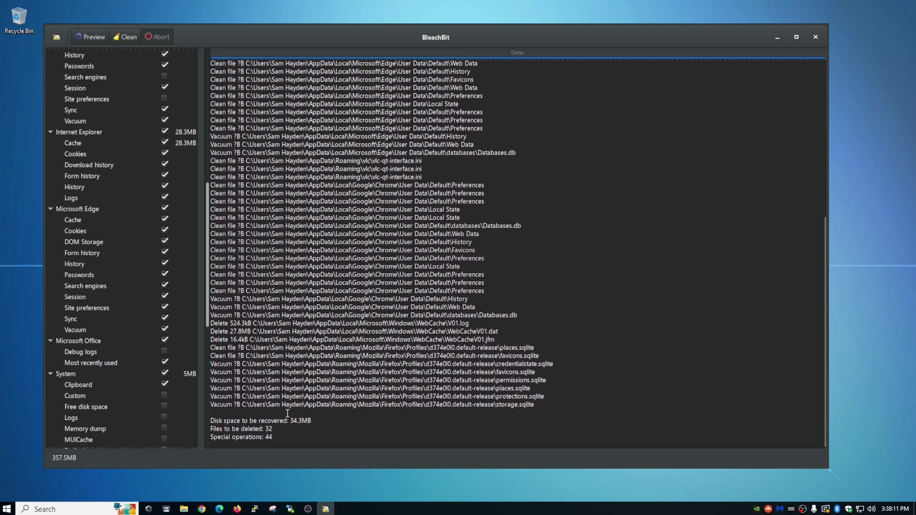
drag(290, 420, 319, 433)
click(302, 421)
Step: Run the cleaning a second time, confirm the permanent deletion, and close BleachBit
click(127, 36)
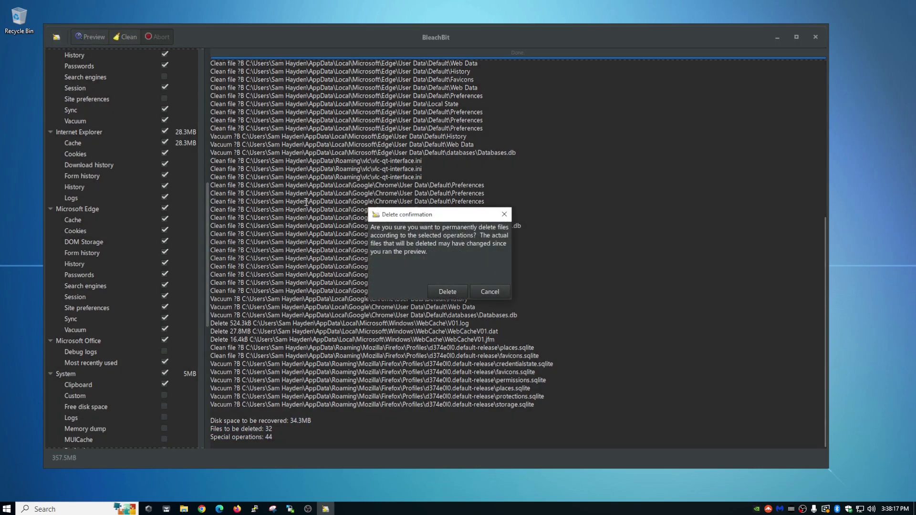
click(450, 291)
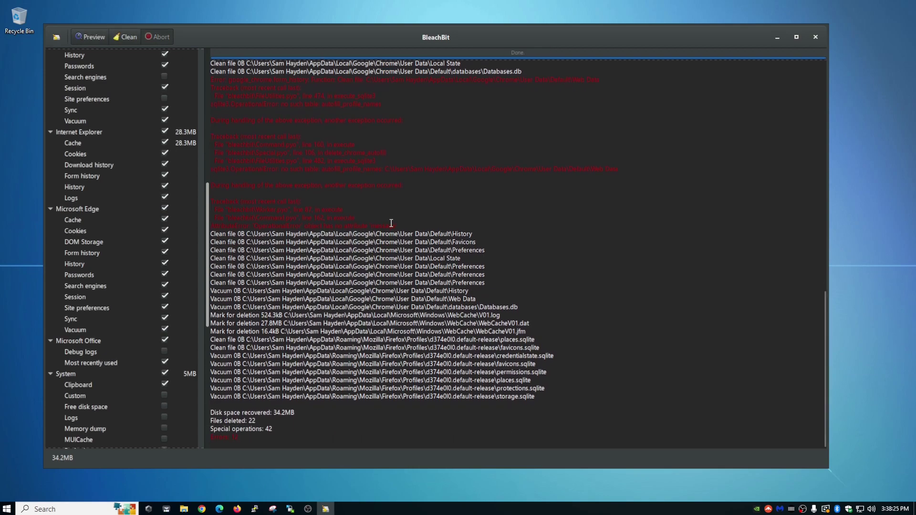
click(289, 427)
click(815, 37)
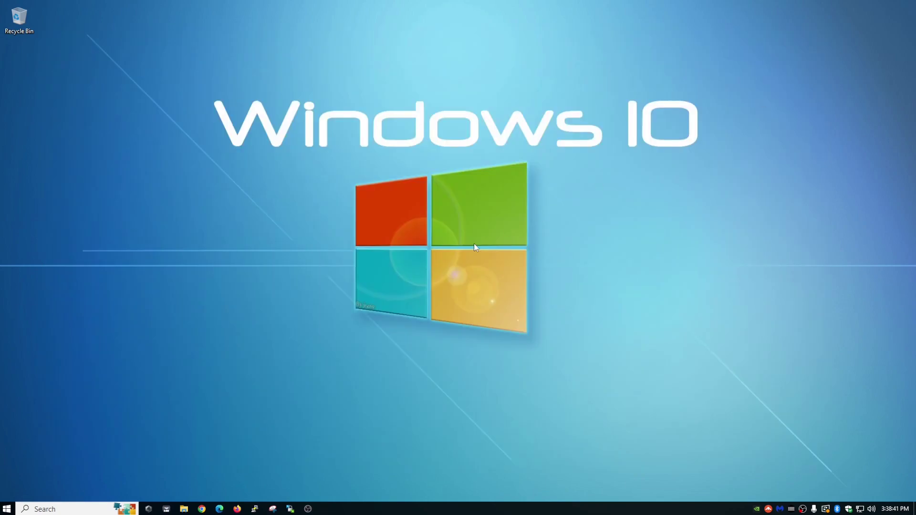